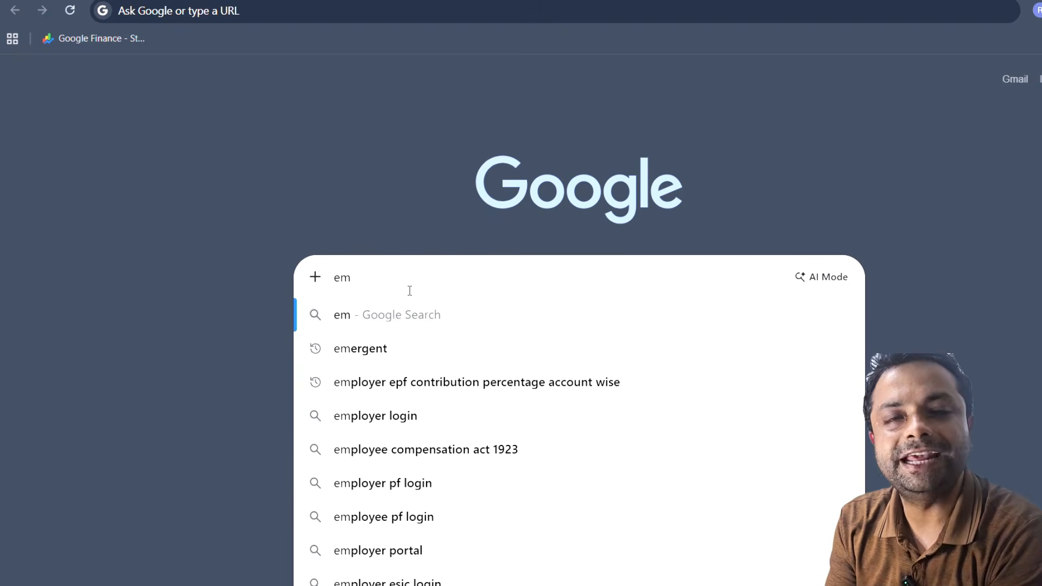
Search Google for 'epfo employer login' and open the EPFO Unified Portal result
key("BackSpace")
type("pfo")
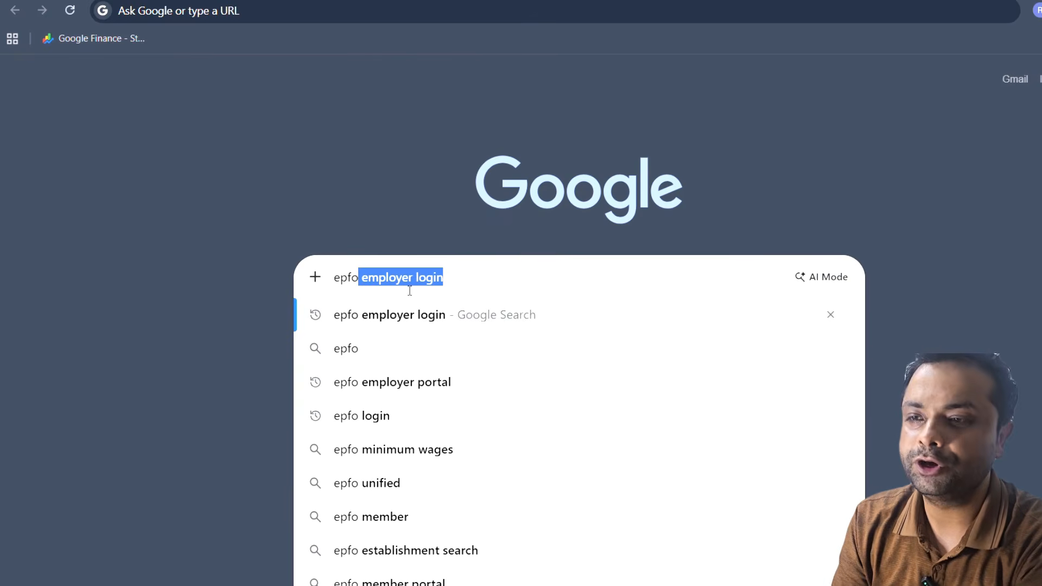
left_click(426, 312)
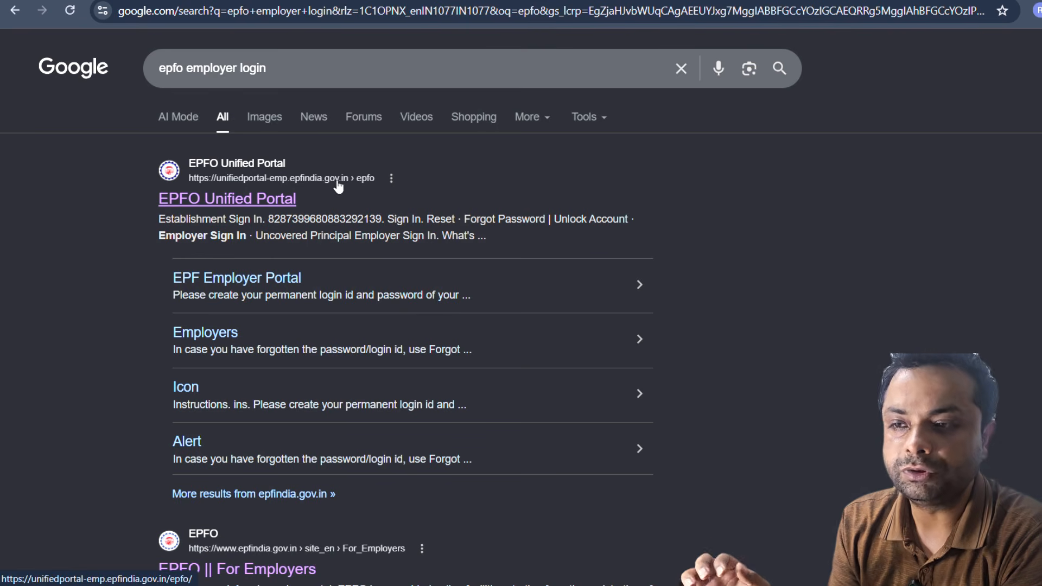
left_click(243, 202)
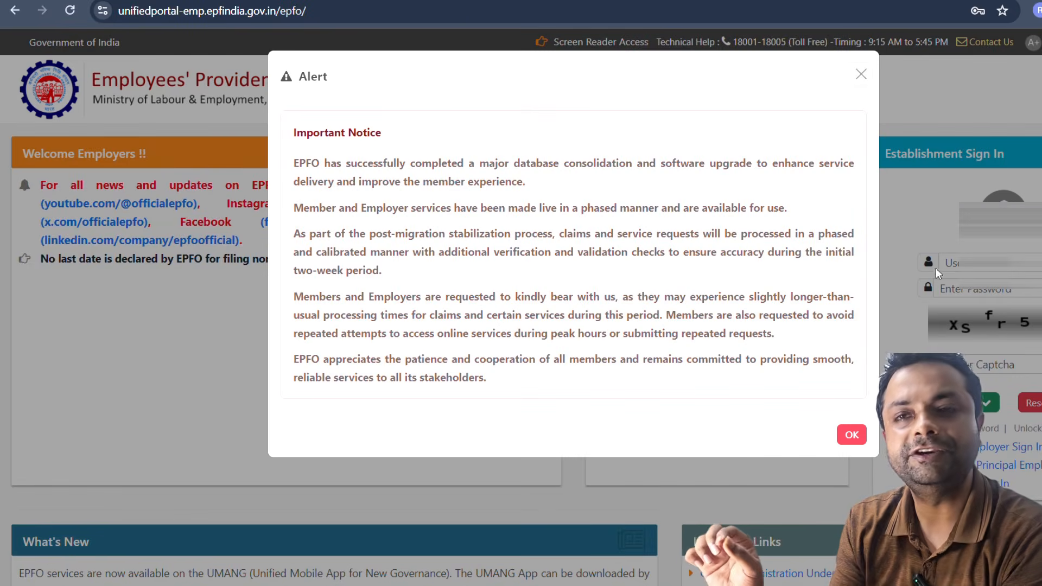
Dismiss the Important Notice and sign in with the saved employer credentials and the captcha
left_click(861, 74)
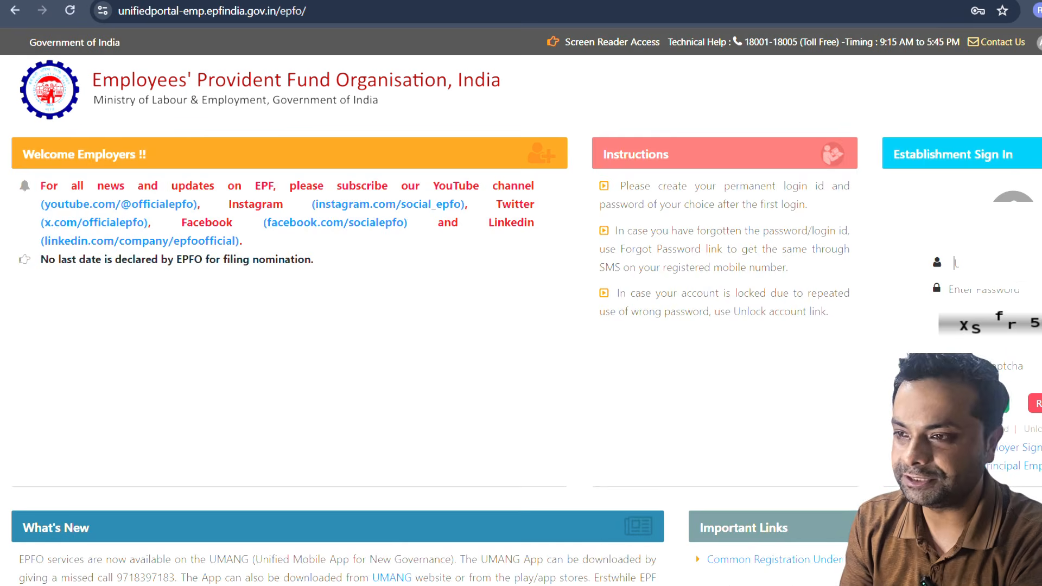
left_click(993, 296)
left_click(993, 370)
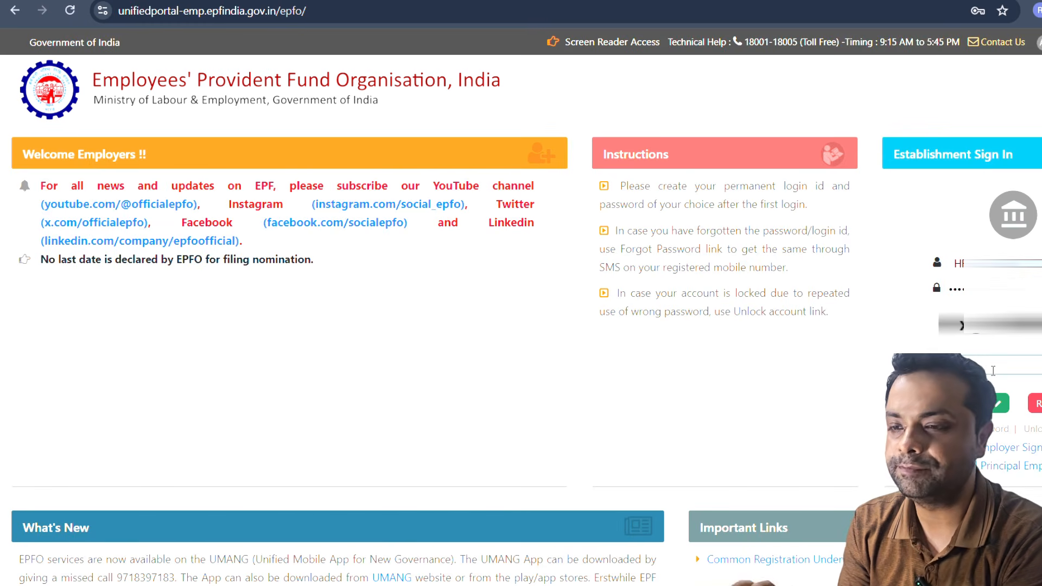
type("csf")
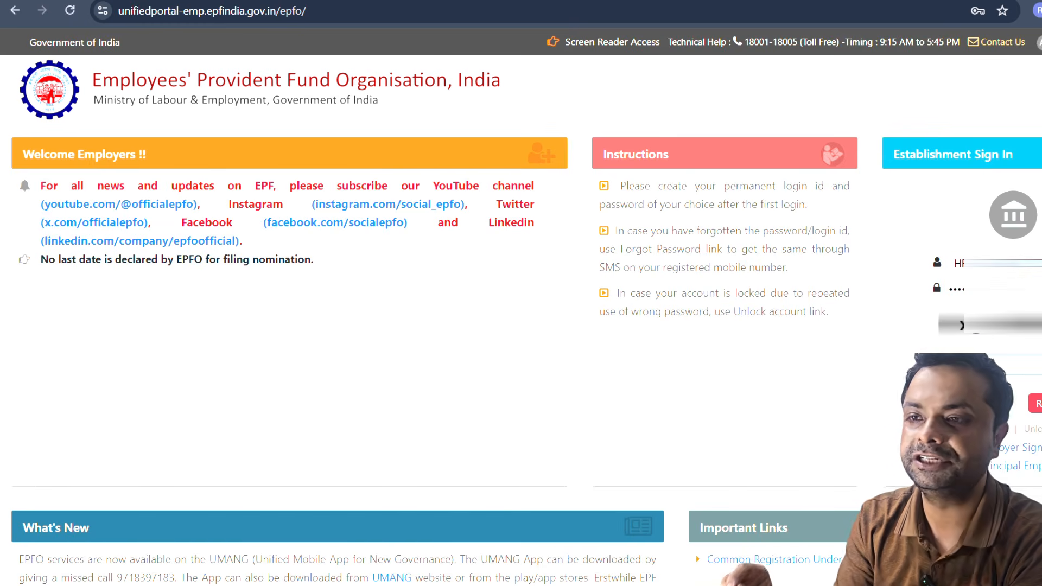
left_click(987, 404)
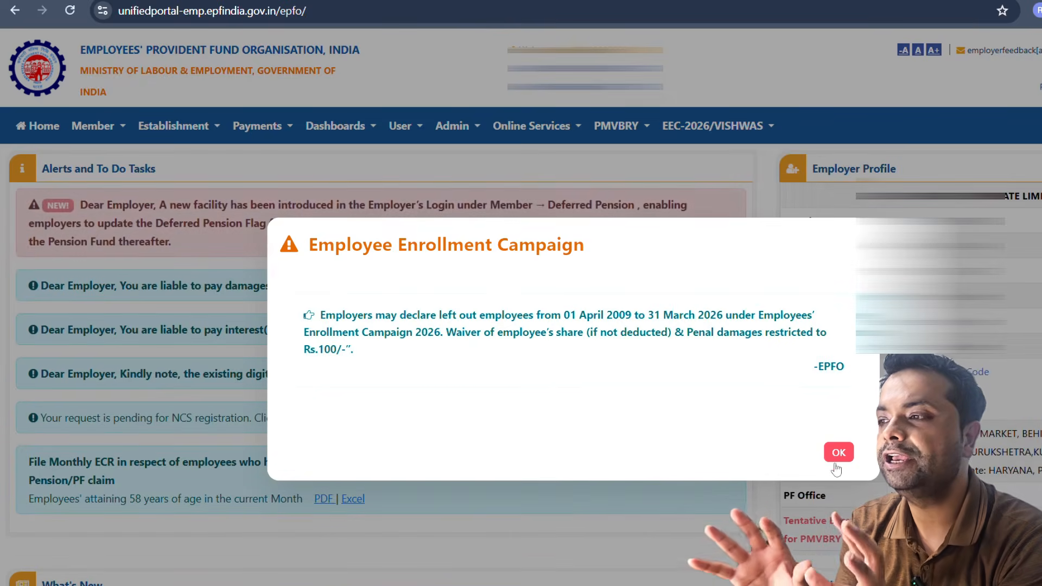
Close the Employee Enrollment Campaign notice and expand the Member menu
left_click(838, 452)
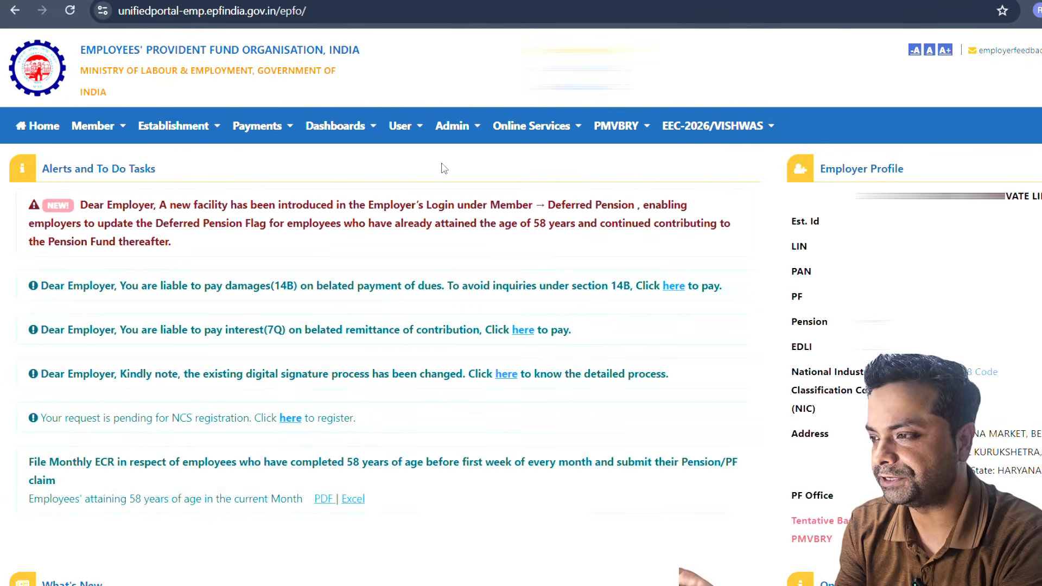
left_click_drag(821, 169, 890, 412)
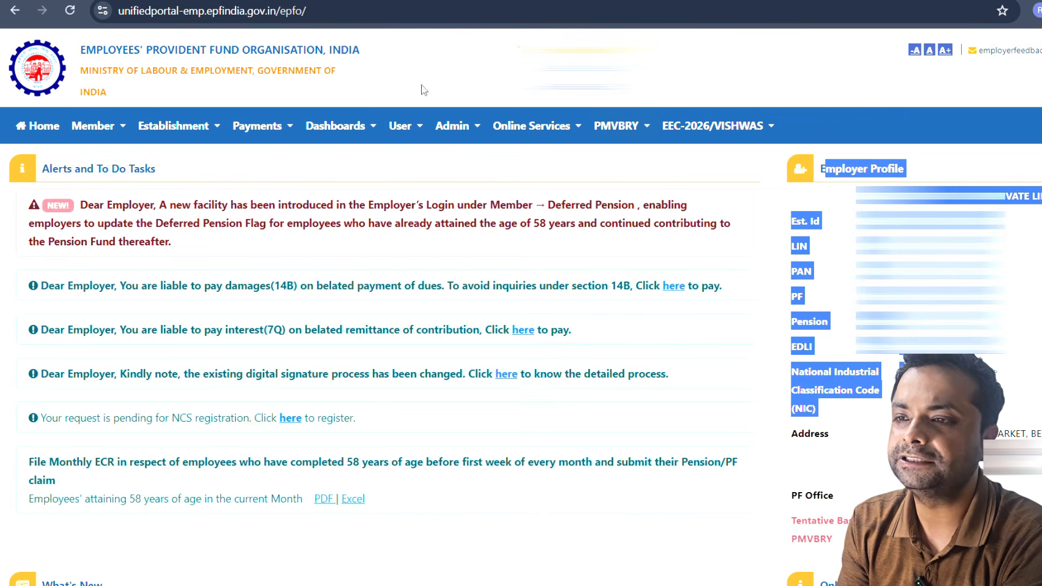
left_click(96, 126)
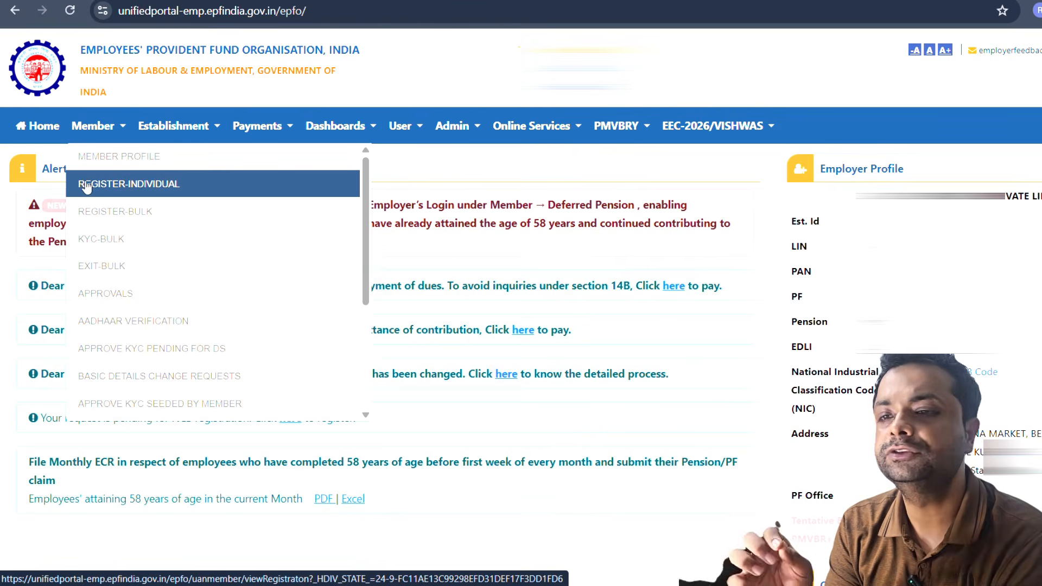
Open Member > REGISTER-INDIVIDUAL and dismiss the UAN generation alert
left_click(121, 184)
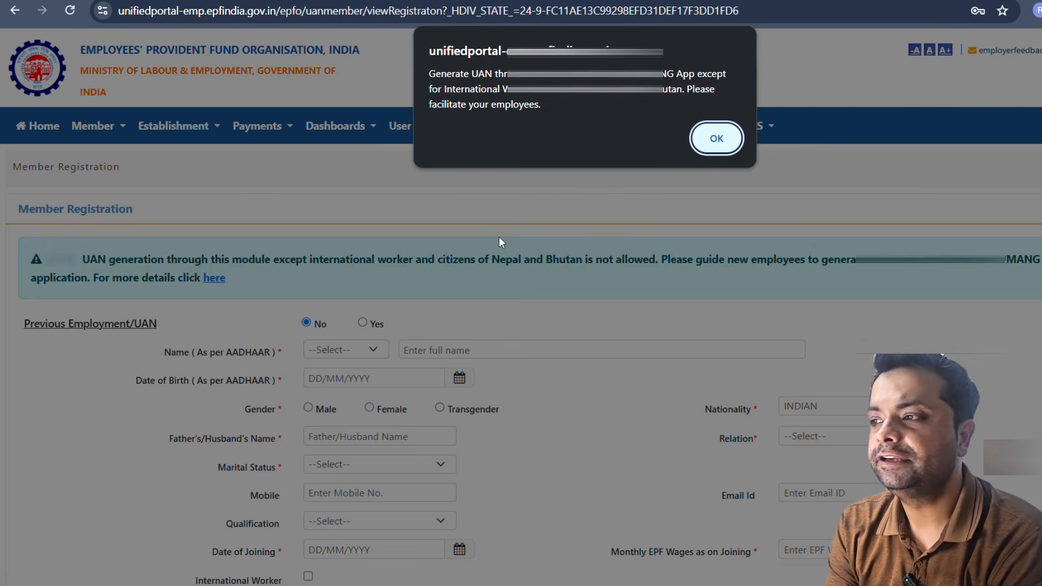
left_click(700, 142)
scroll(389, 298, "down", 3)
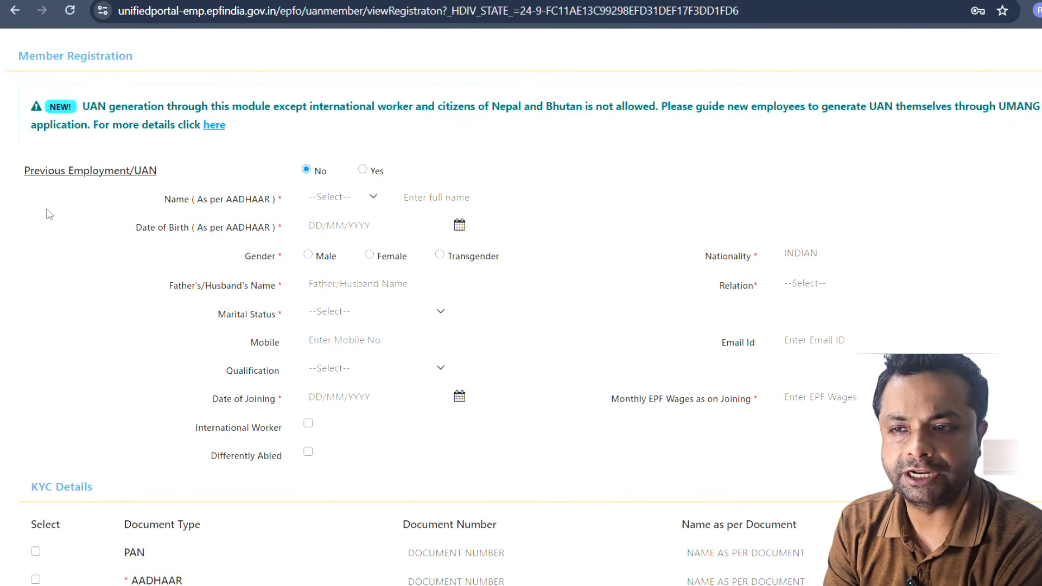
Set Previous Employment/UAN to Yes for an employee who already has a UAN
left_click_drag(30, 176, 162, 176)
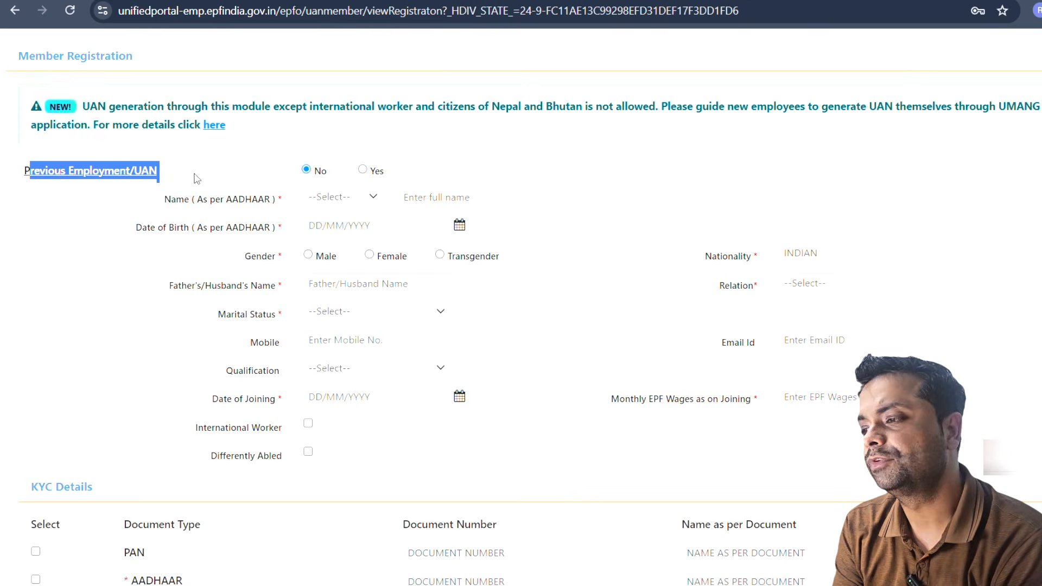
left_click(197, 179)
left_click_drag(11, 174, 111, 180)
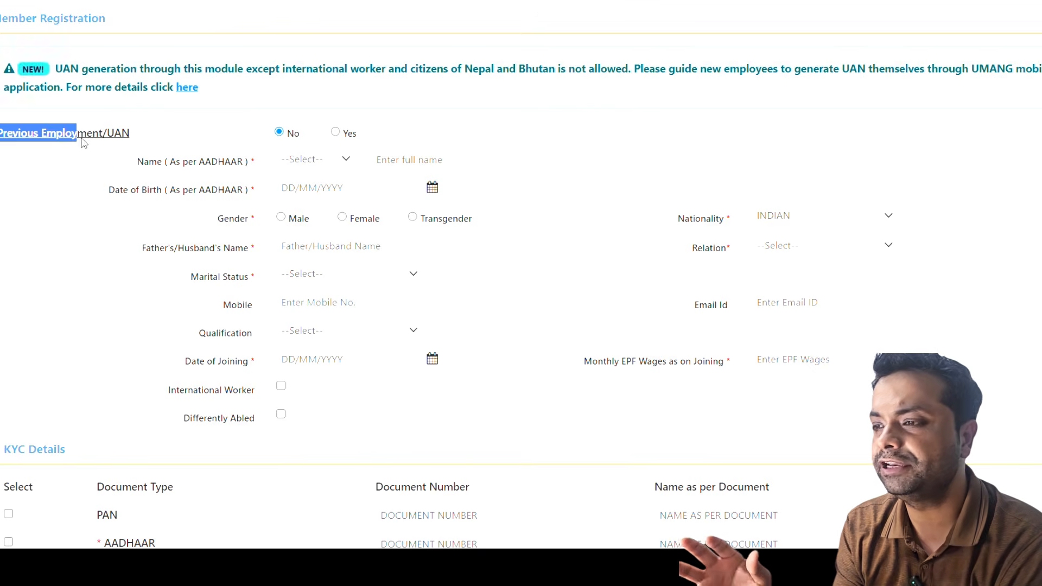
left_click_drag(82, 139, 131, 142)
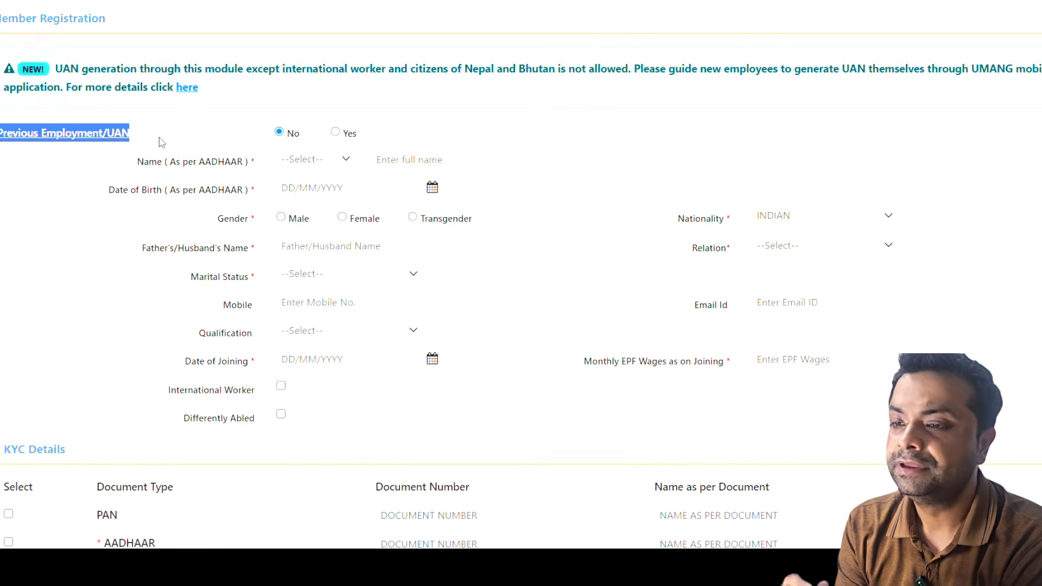
left_click(334, 134)
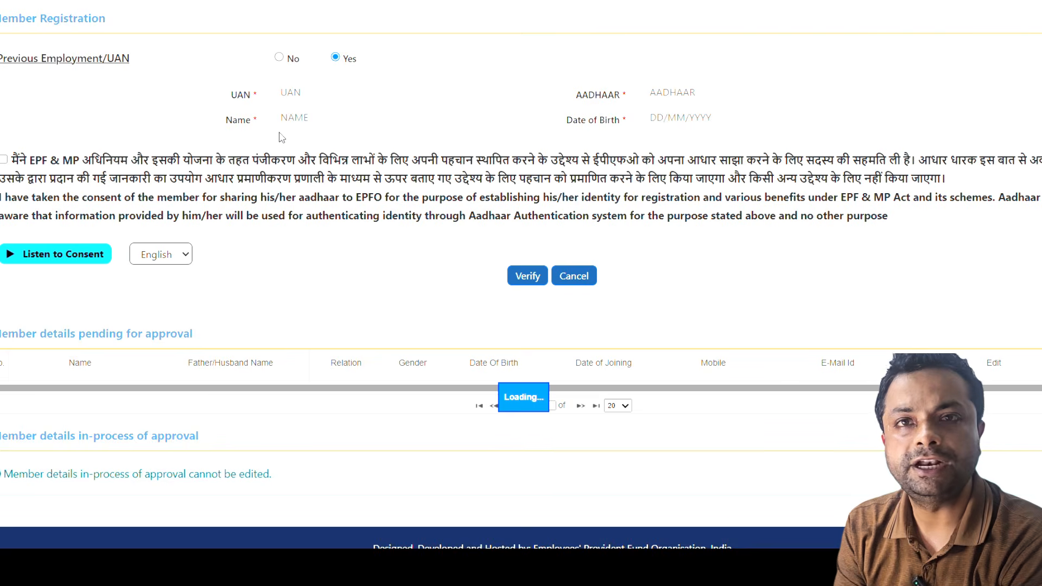
left_click(278, 57)
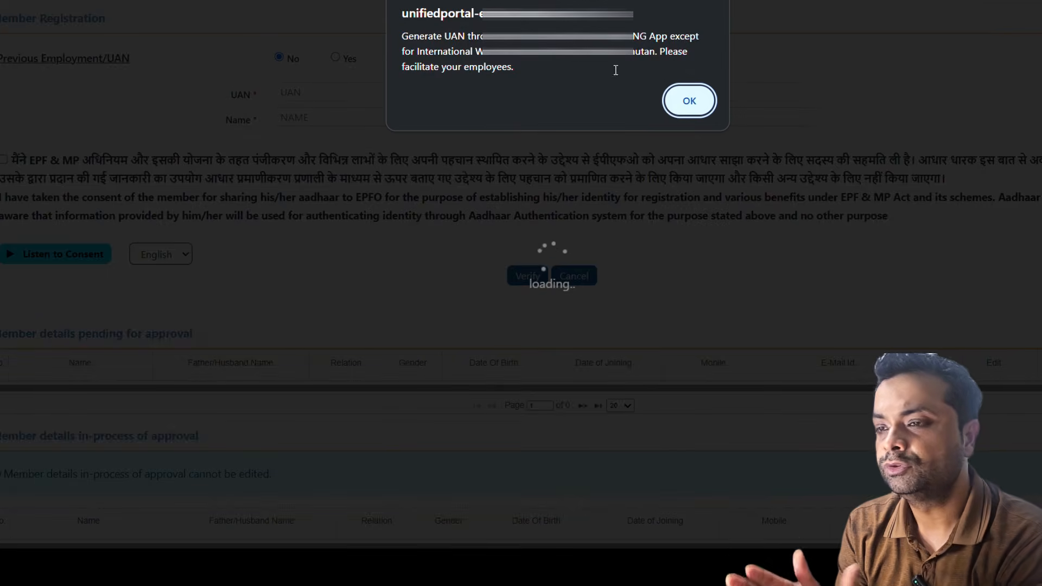
left_click(683, 100)
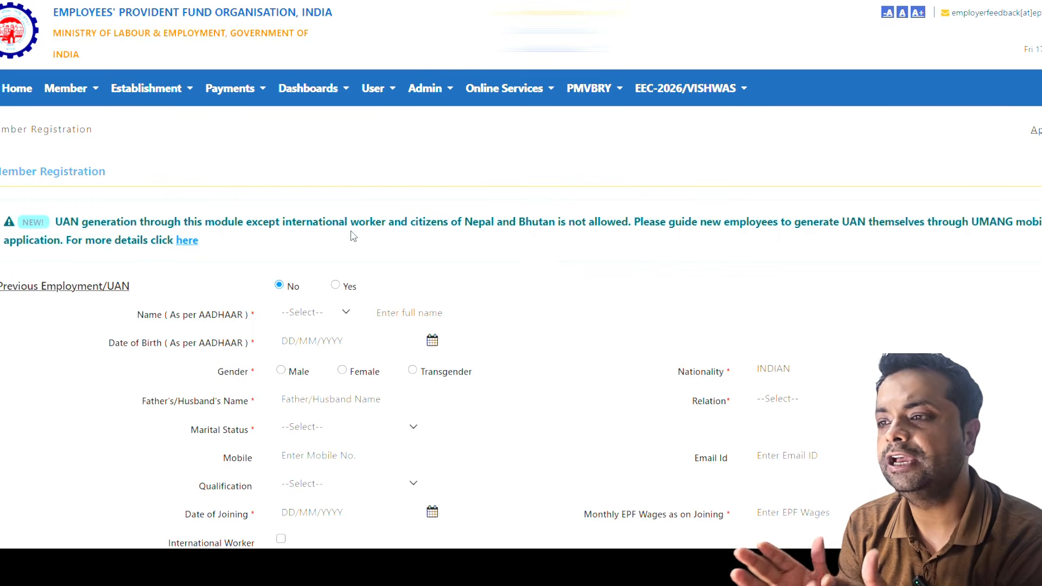
left_click_drag(682, 223, 1039, 237)
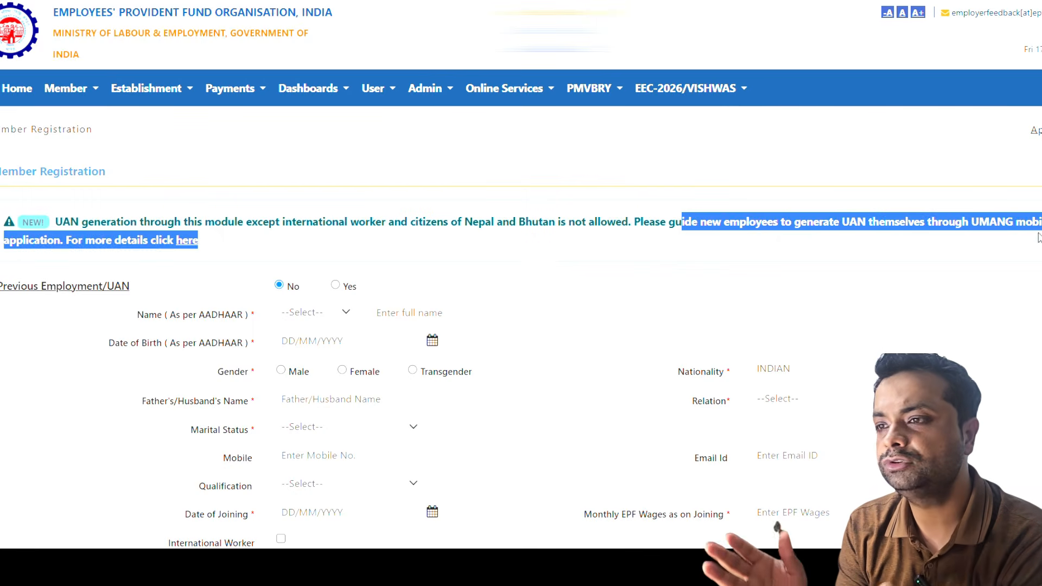
left_click_drag(634, 224, 171, 255)
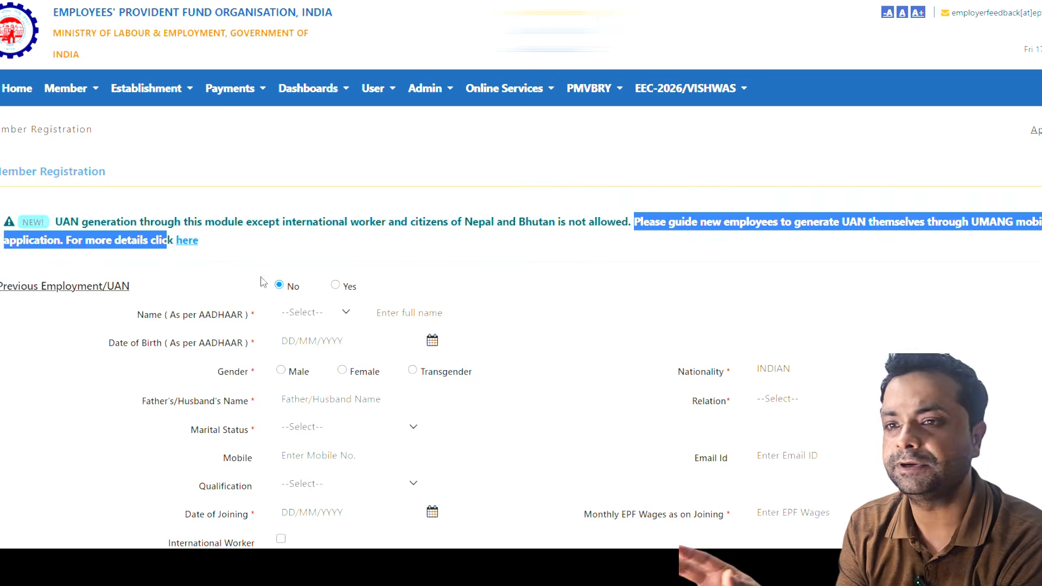
left_click(237, 281)
scroll(91, 330, "down", 4)
scroll(225, 203, "up", 2)
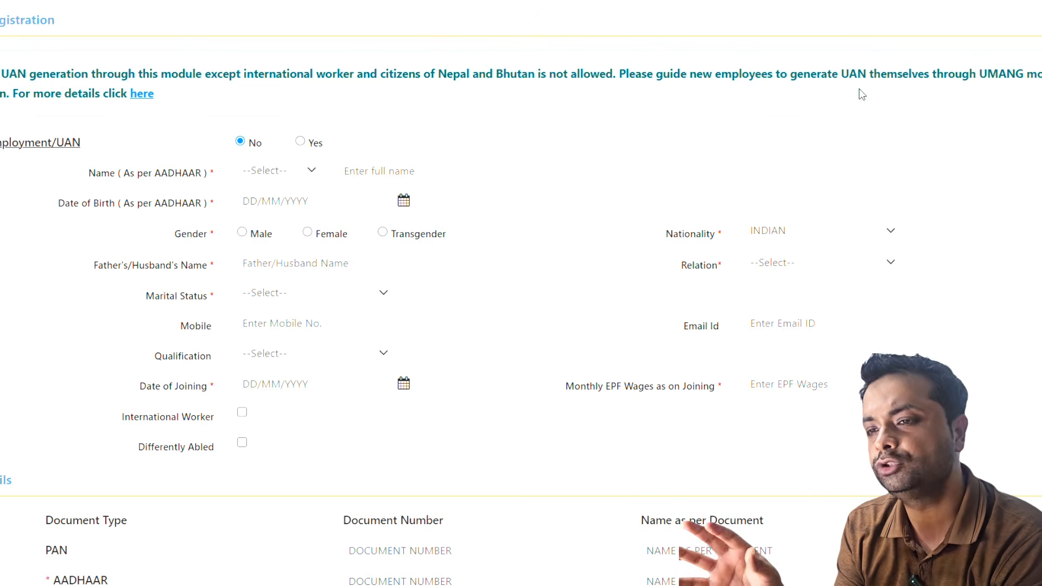
left_click_drag(842, 74, 883, 76)
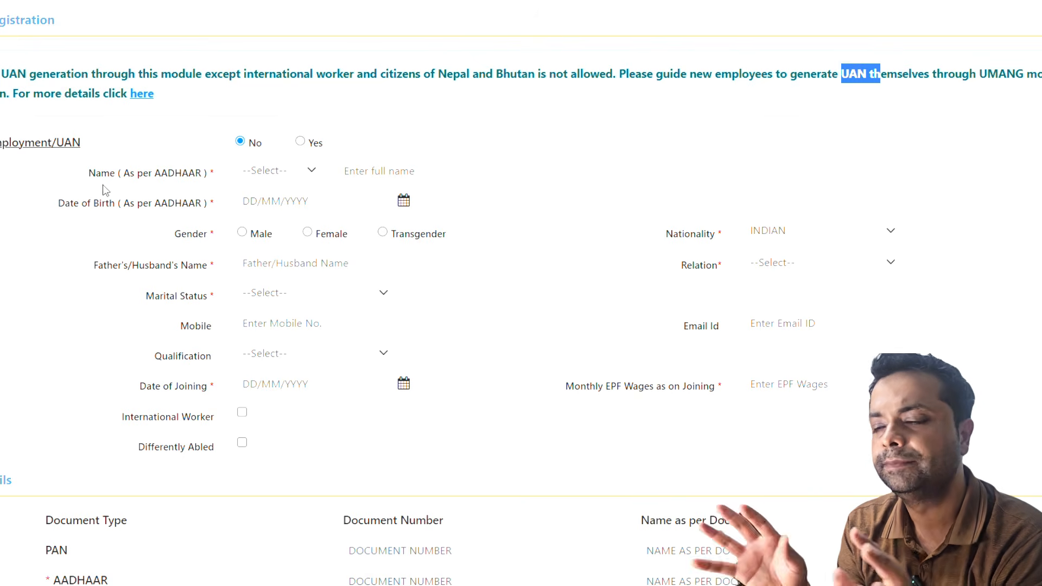
left_click(83, 178)
left_click_drag(81, 175, 162, 177)
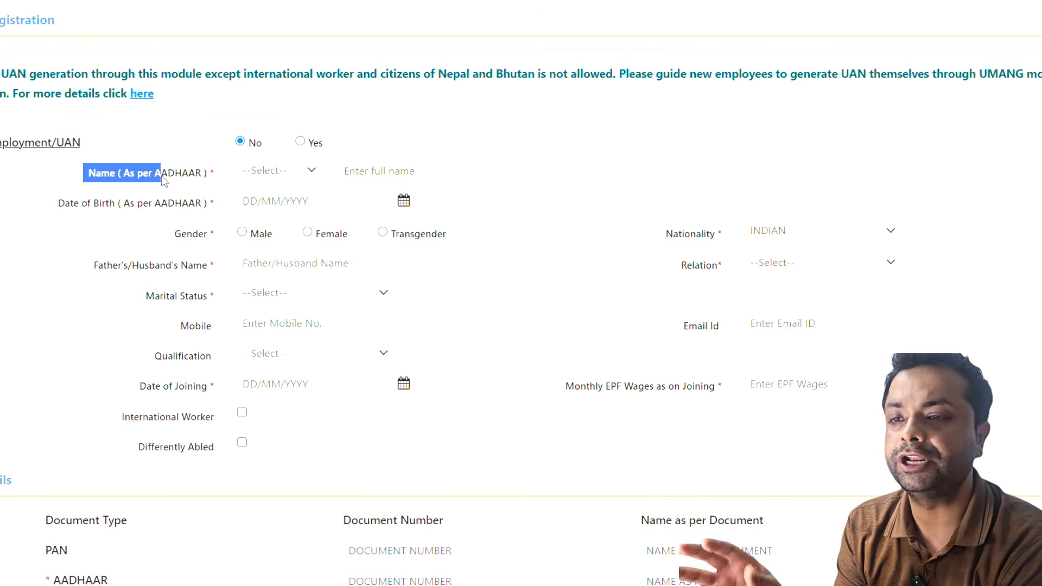
left_click_drag(84, 147, 1, 144)
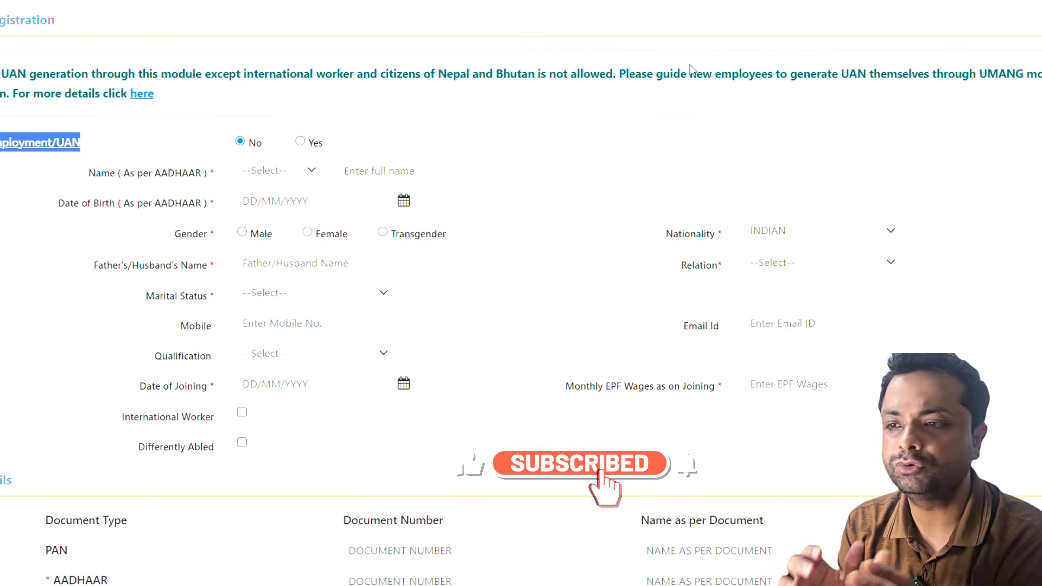
left_click_drag(690, 74, 7, 100)
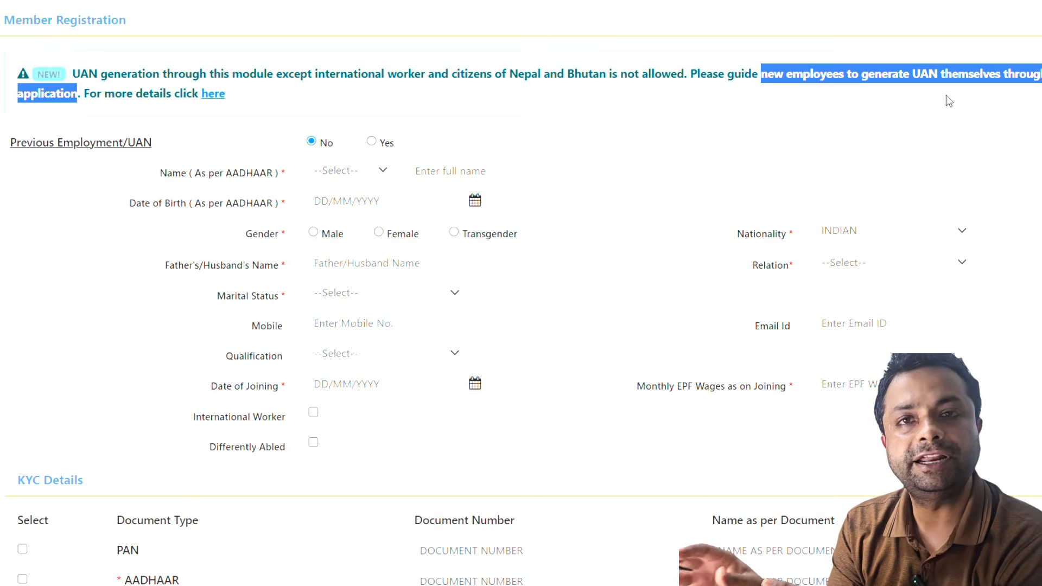
left_click_drag(11, 147, 154, 159)
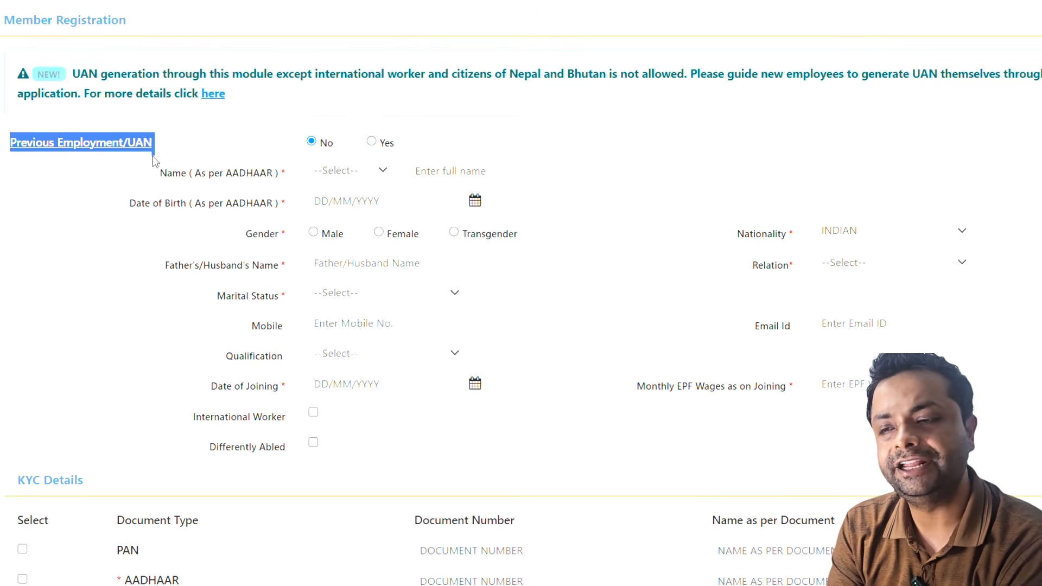
left_click(276, 160)
Keep Previous Employment/UAN at Yes and point out the UAN, Name and AADHAAR fields
left_click(371, 142)
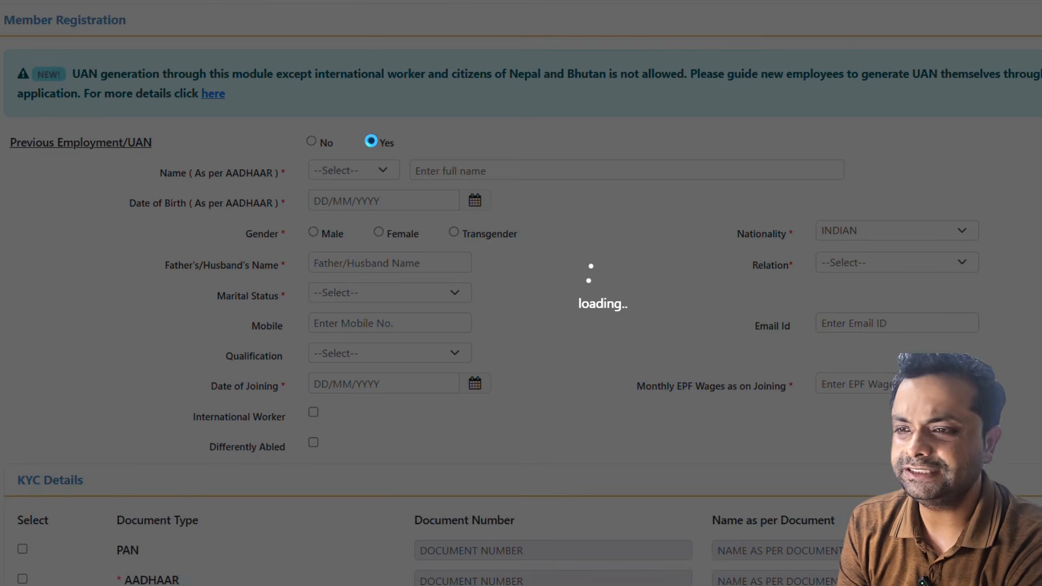
scroll(461, 266, "up", 3)
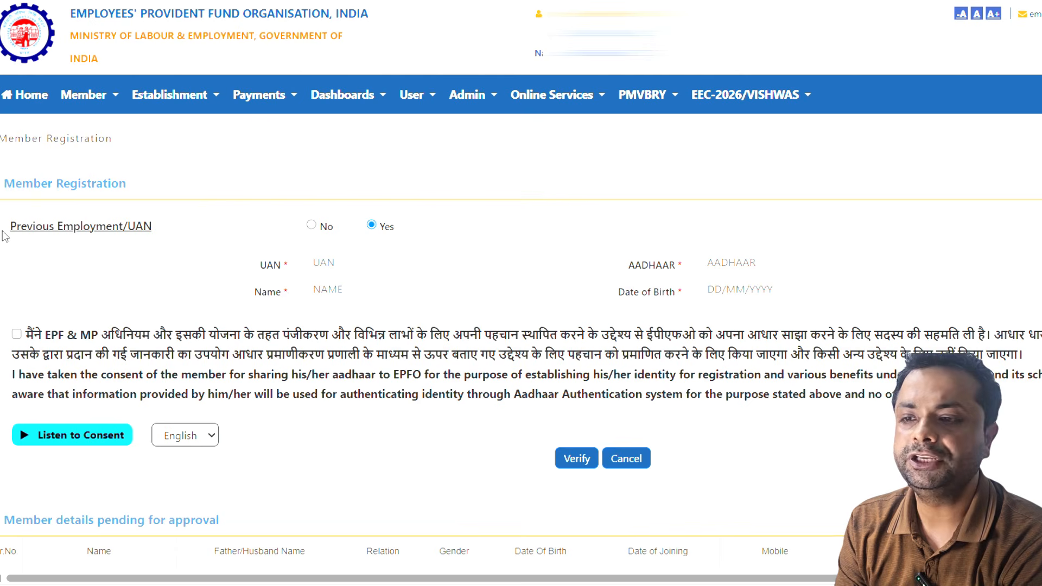
double_click(274, 265)
left_click_drag(254, 292, 269, 293)
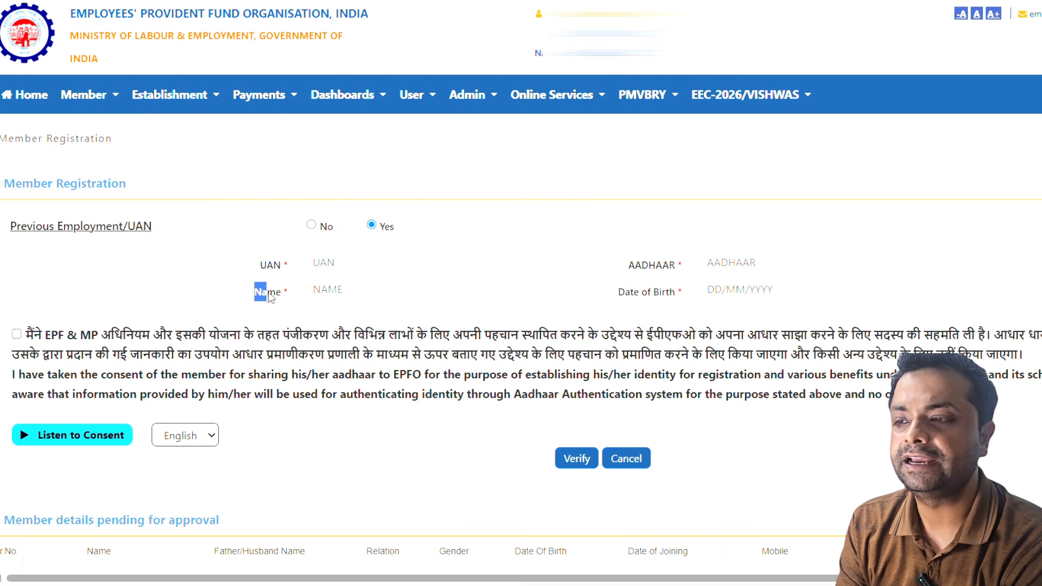
left_click_drag(644, 266, 677, 294)
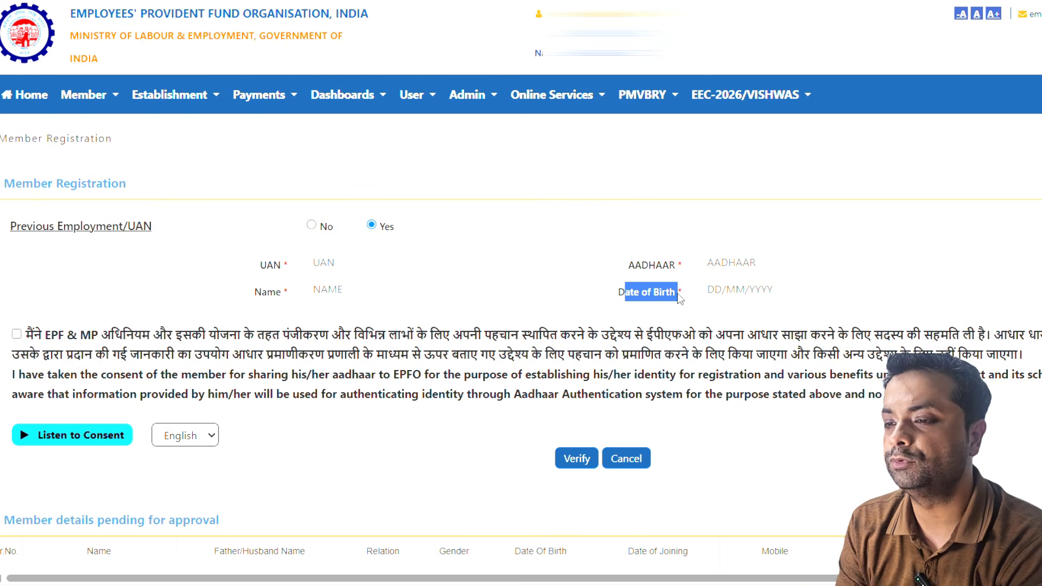
left_click(573, 269)
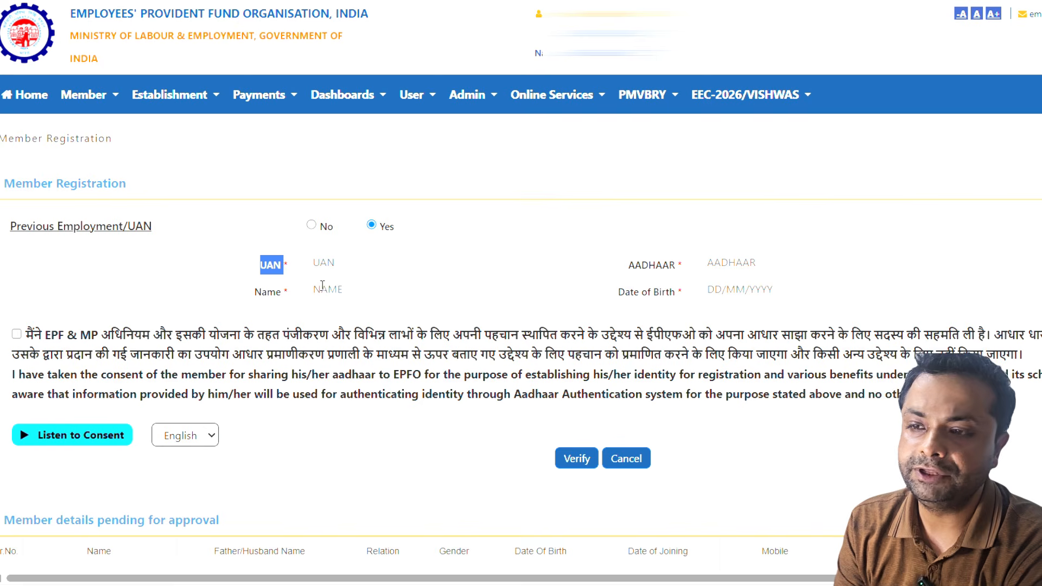
left_click(288, 279)
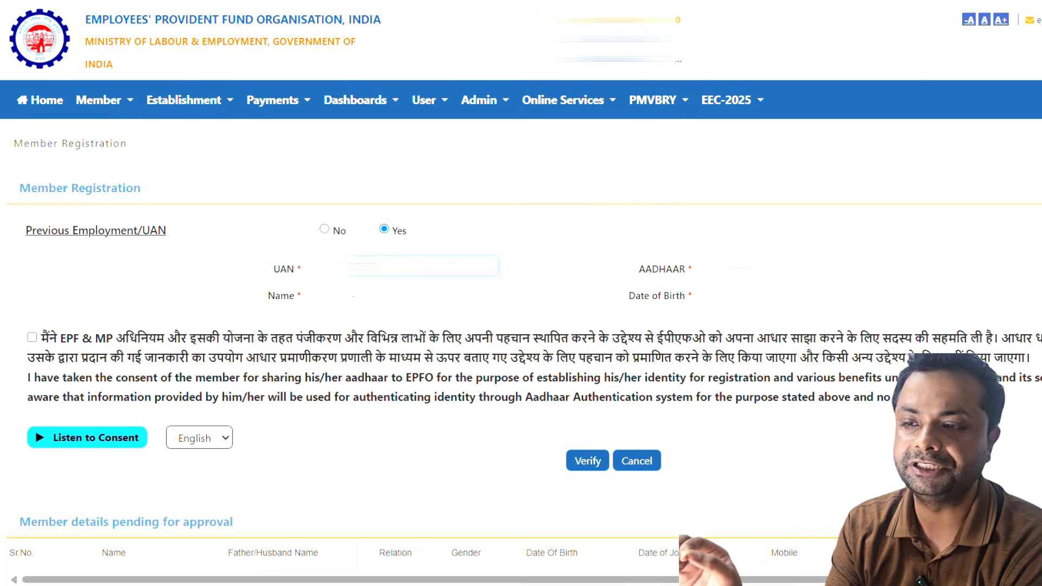
Enter the employee's name and Aadhaar number, and pick the 20th as date of birth
left_click(374, 293)
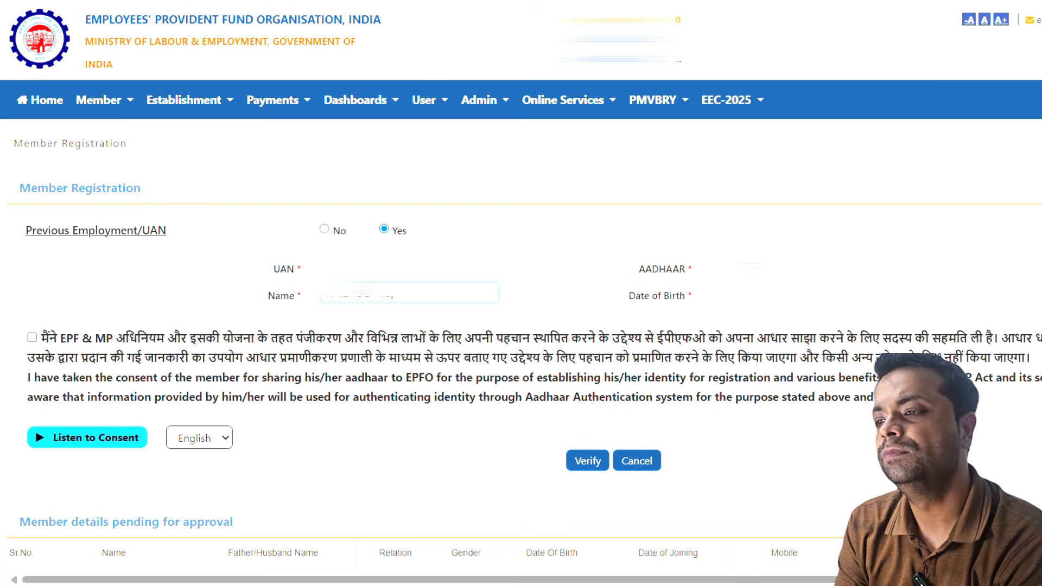
left_click(749, 266)
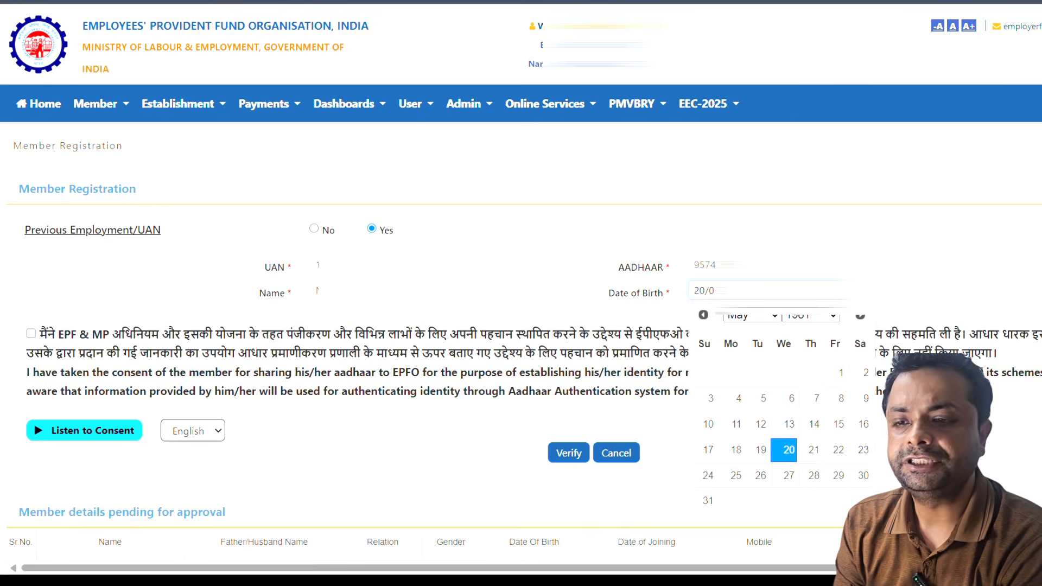
left_click(783, 453)
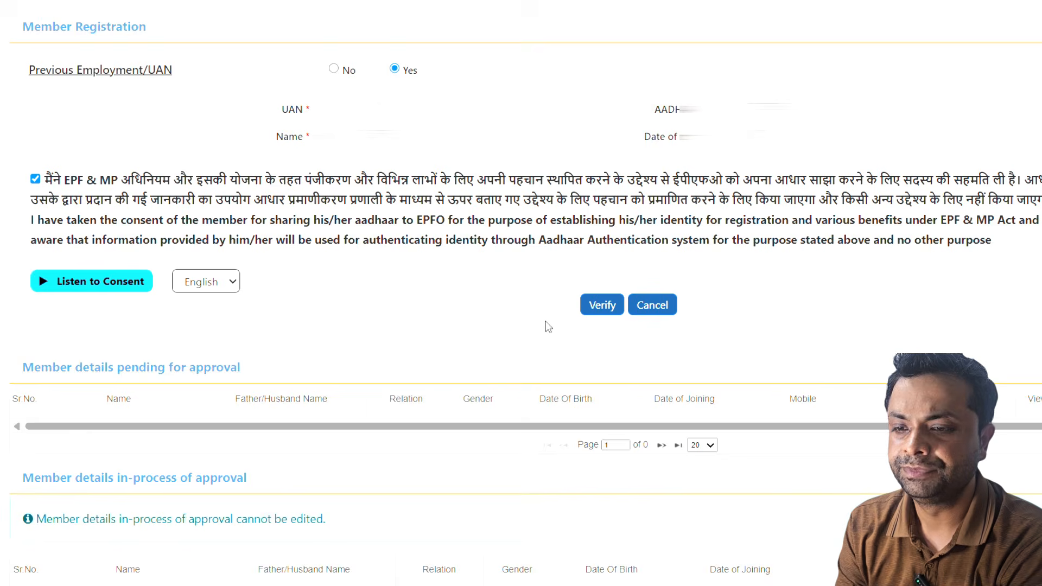
Verify the details against EPFO records and accept the 'Member details matched' result
left_click(602, 305)
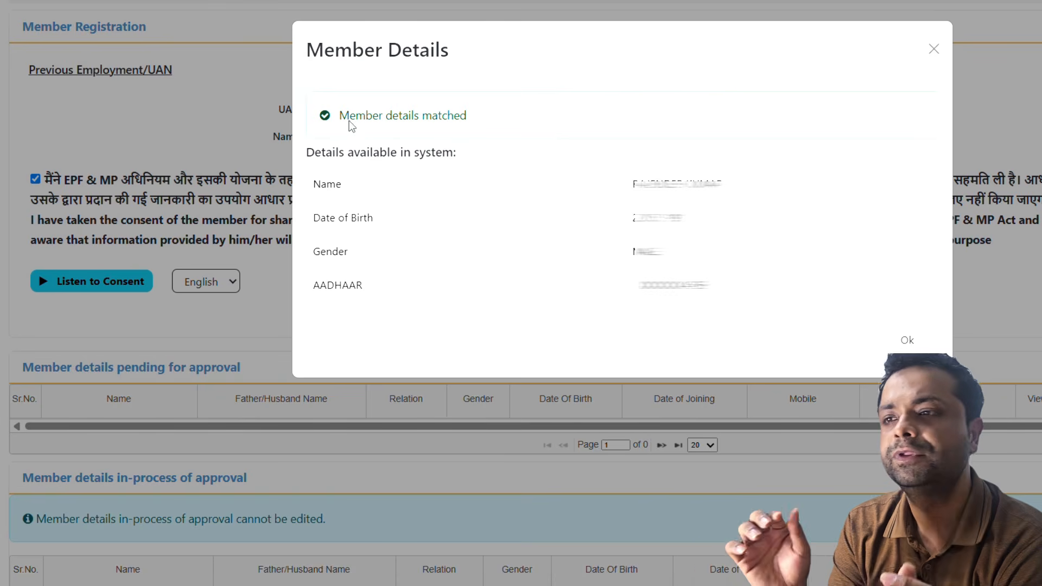
left_click_drag(338, 120, 459, 124)
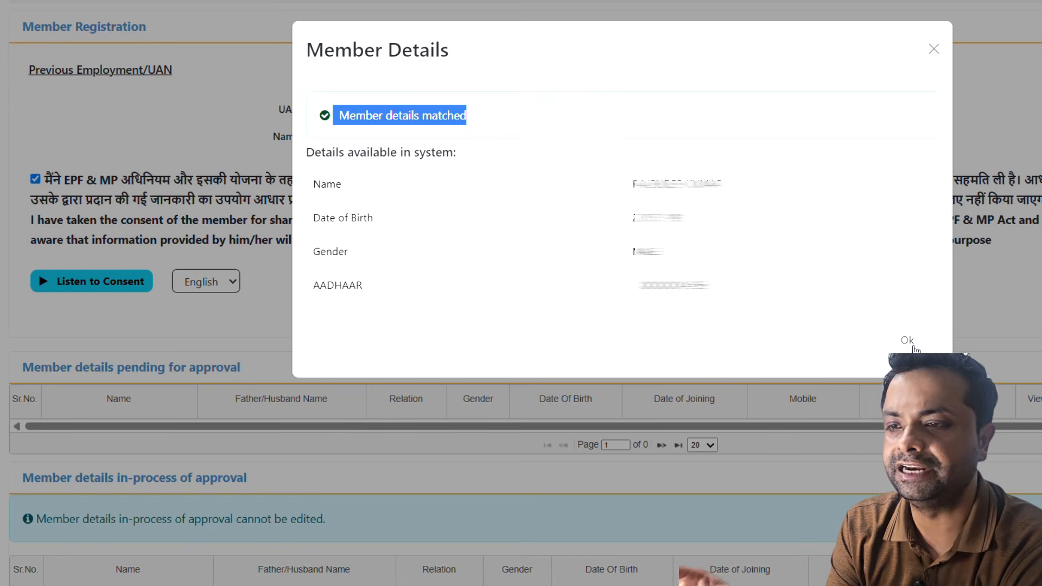
left_click(909, 343)
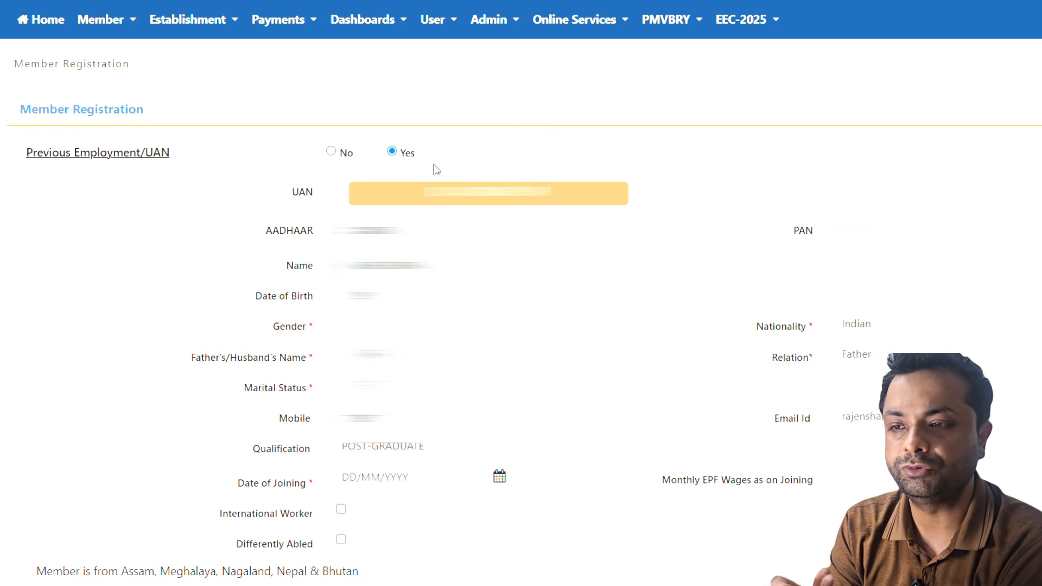
left_click_drag(778, 233, 931, 234)
left_click_drag(264, 204, 421, 204)
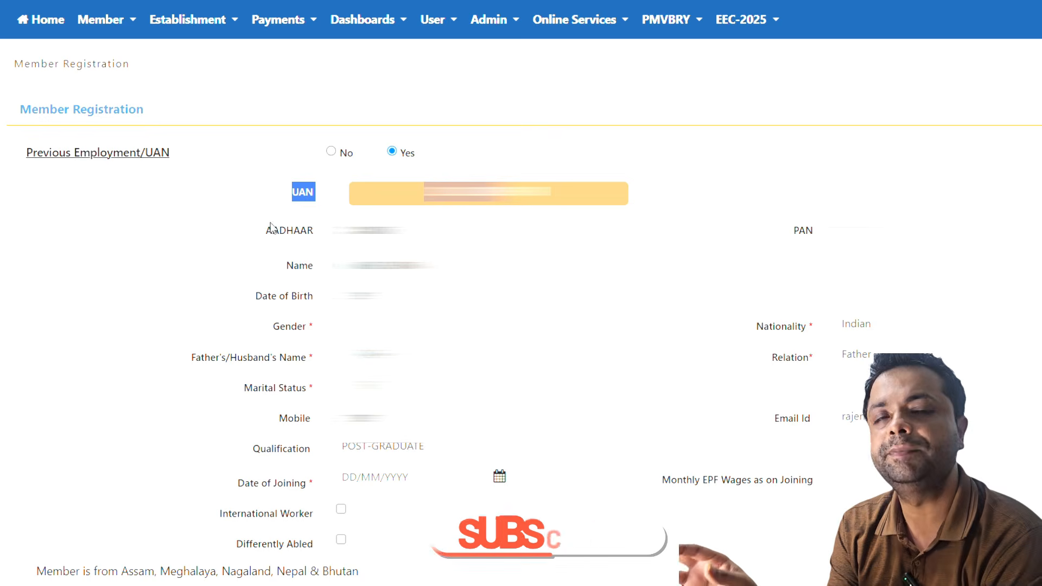
left_click_drag(266, 230, 412, 231)
left_click_drag(299, 266, 434, 266)
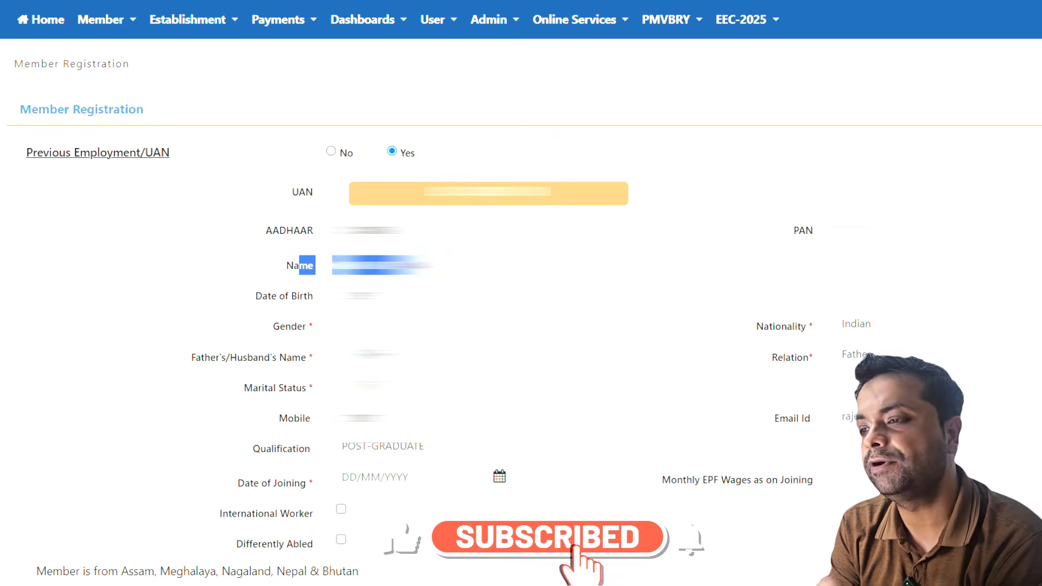
left_click_drag(255, 297, 415, 297)
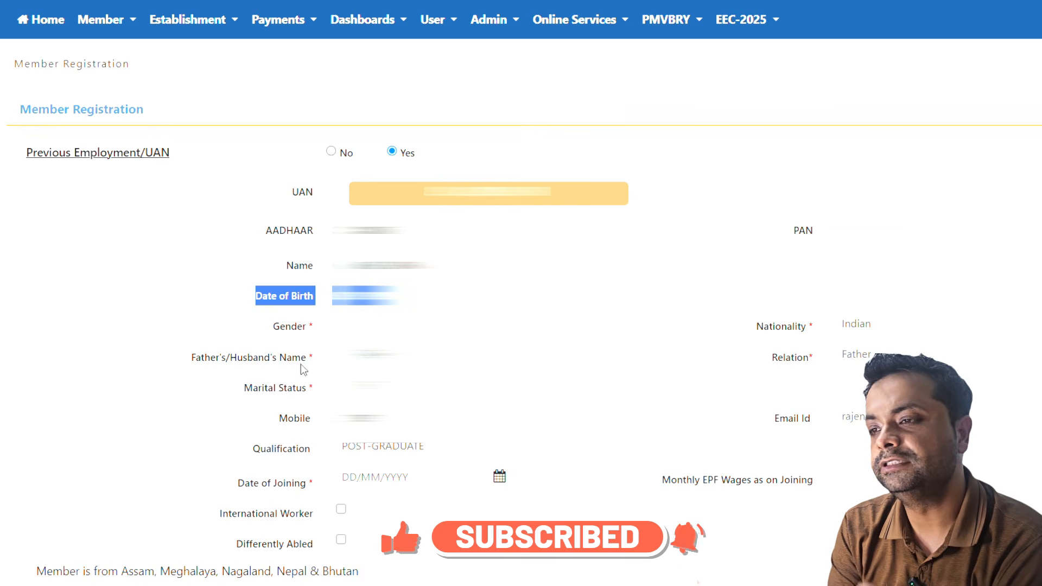
left_click_drag(221, 365, 418, 358)
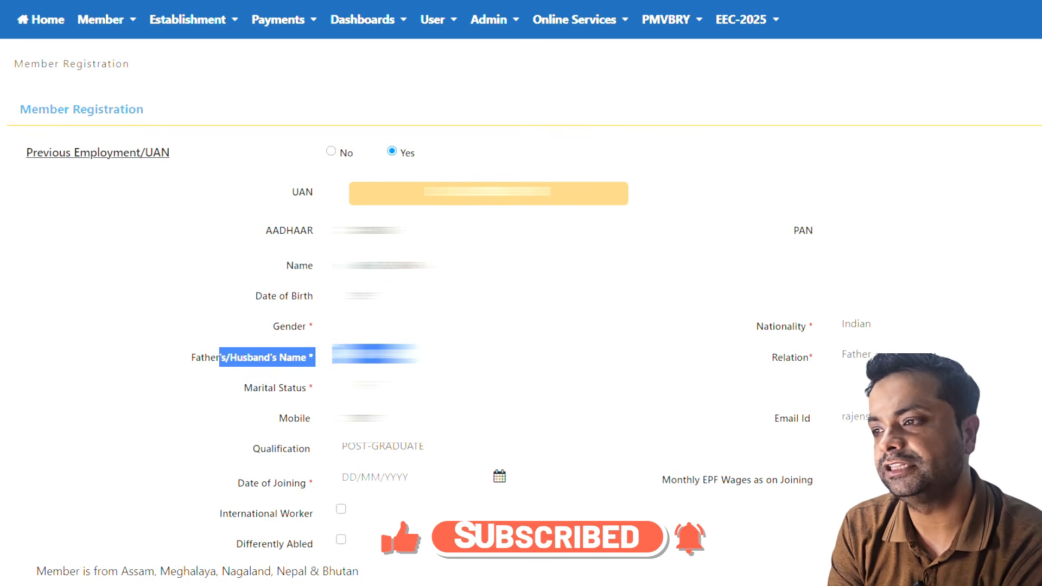
scroll(742, 372, "down", 3)
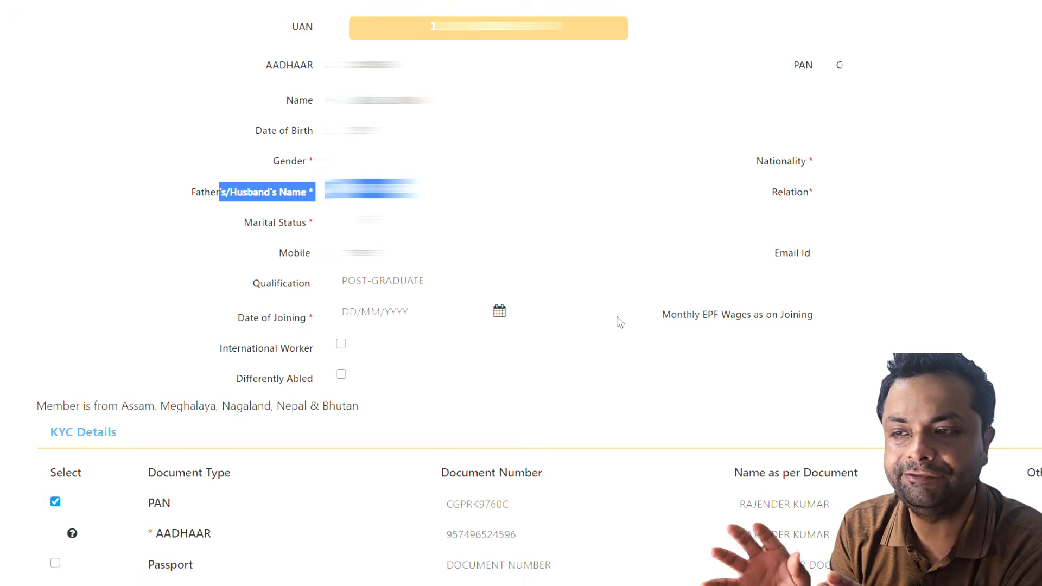
left_click(341, 285)
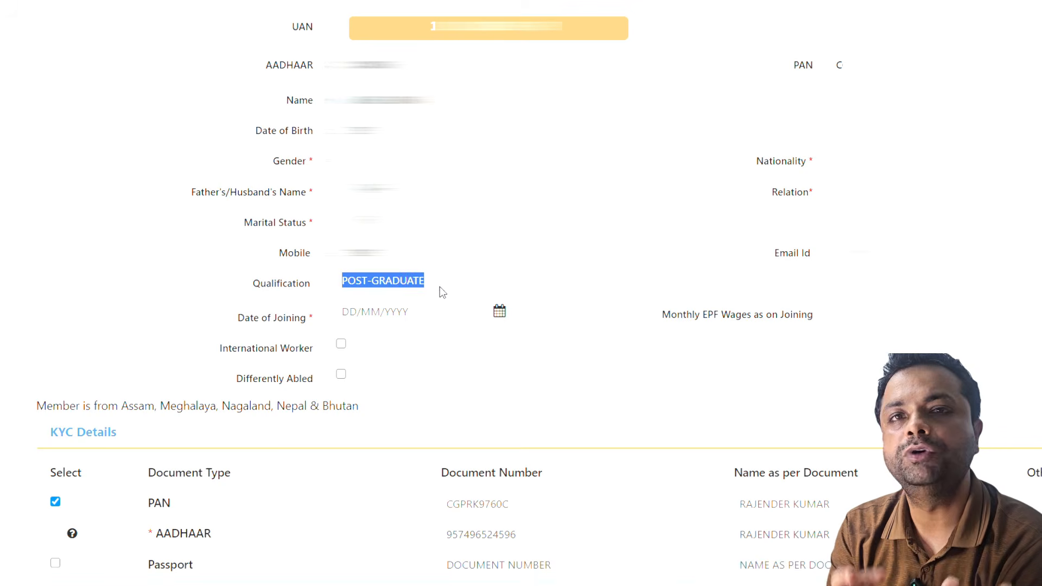
left_click_drag(338, 270, 458, 267)
left_click(621, 266)
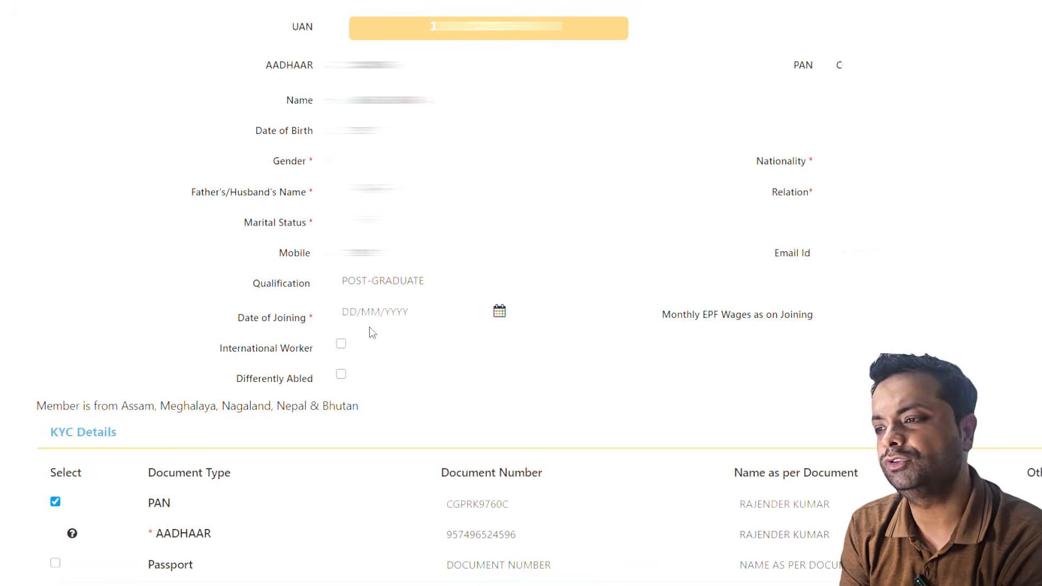
Set Date of Joining to 03/03/2026 and Monthly EPF Wages as on Joining to 15000
left_click(353, 315)
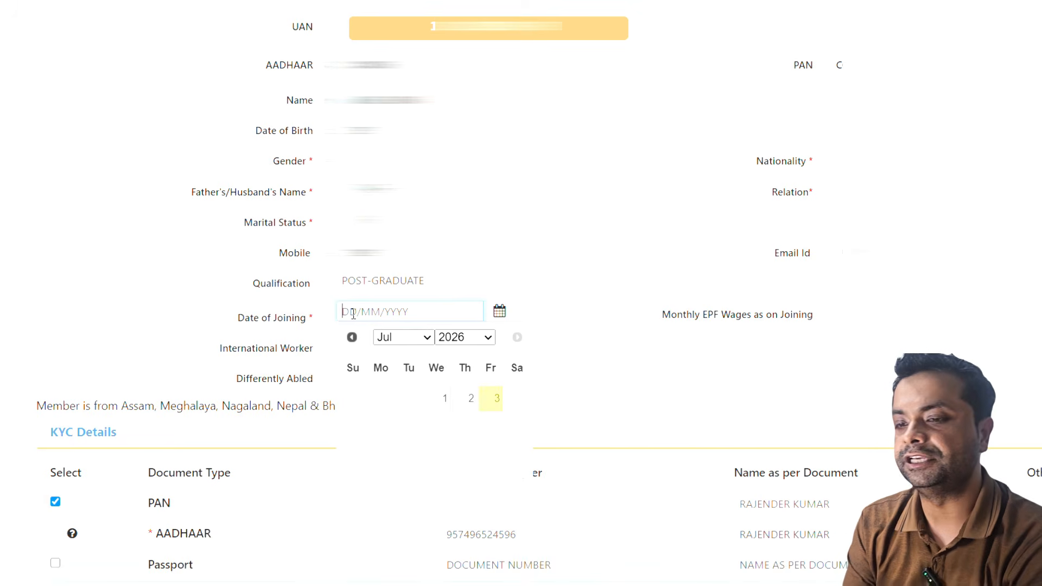
left_click(427, 337)
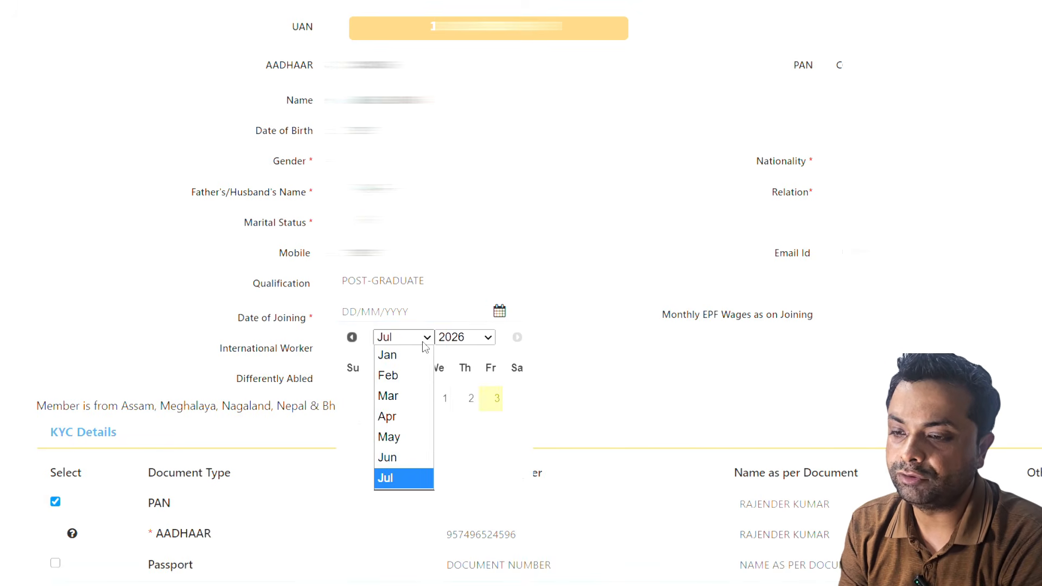
left_click(398, 396)
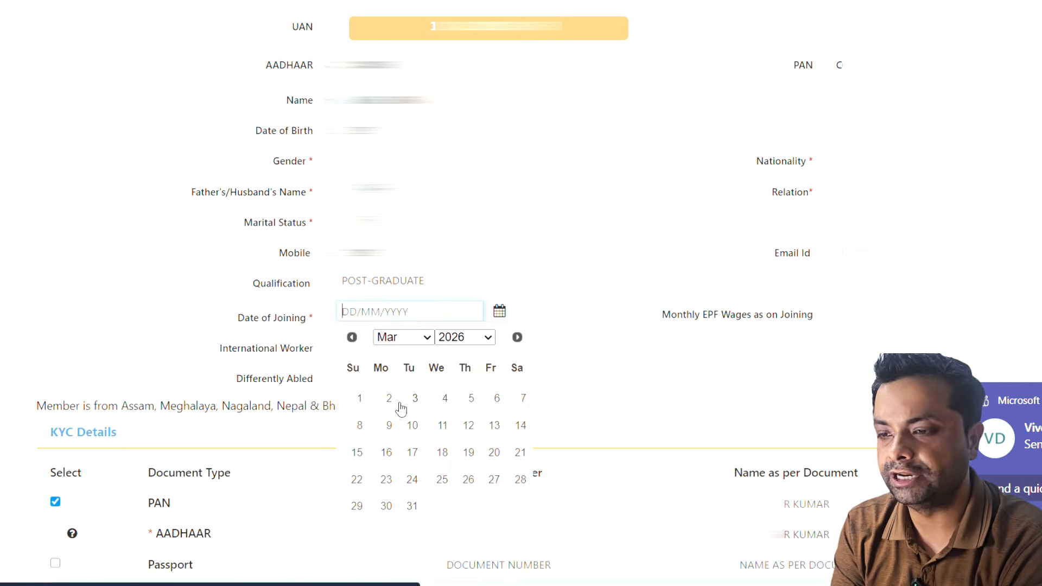
left_click(412, 400)
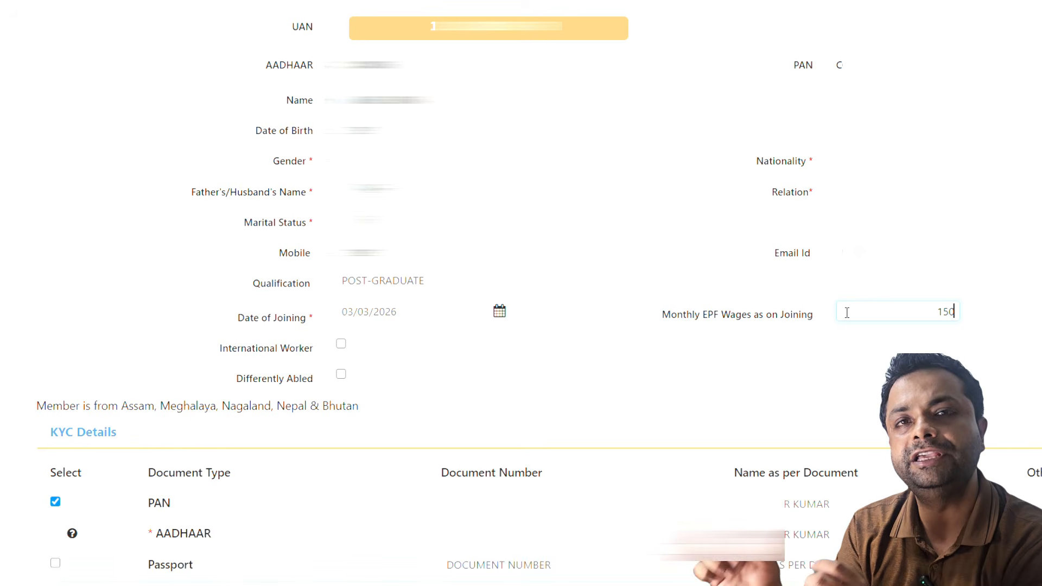
type("00")
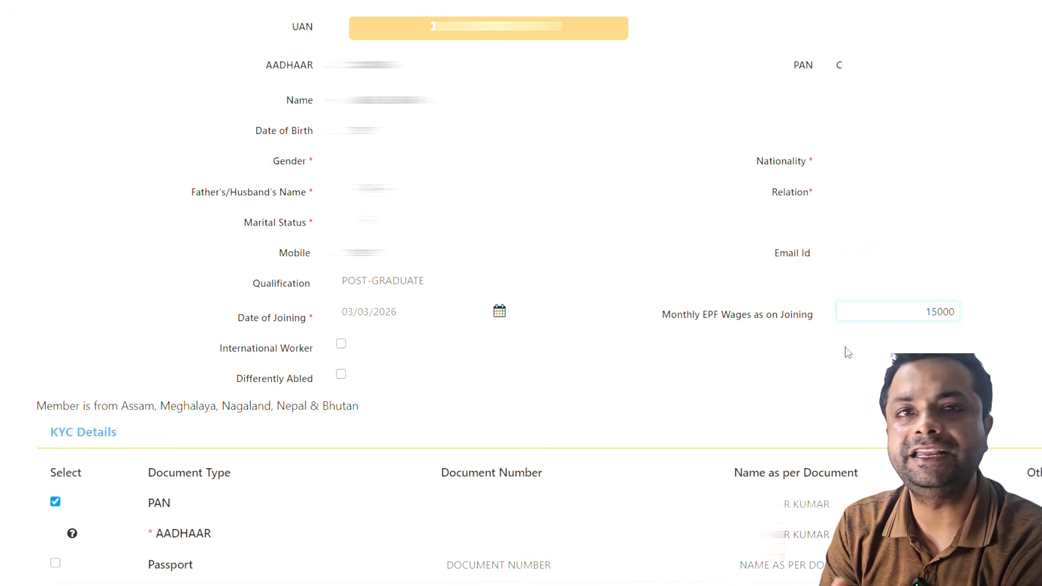
left_click(847, 386)
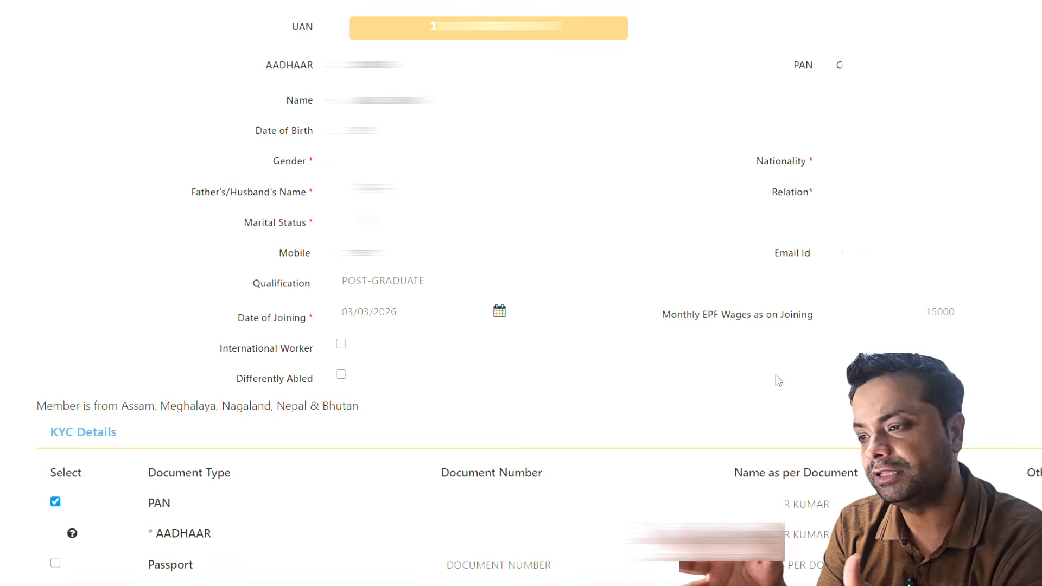
Change the Date of Joining to 02/03/2026 and scroll down to the Save button
key("Down")
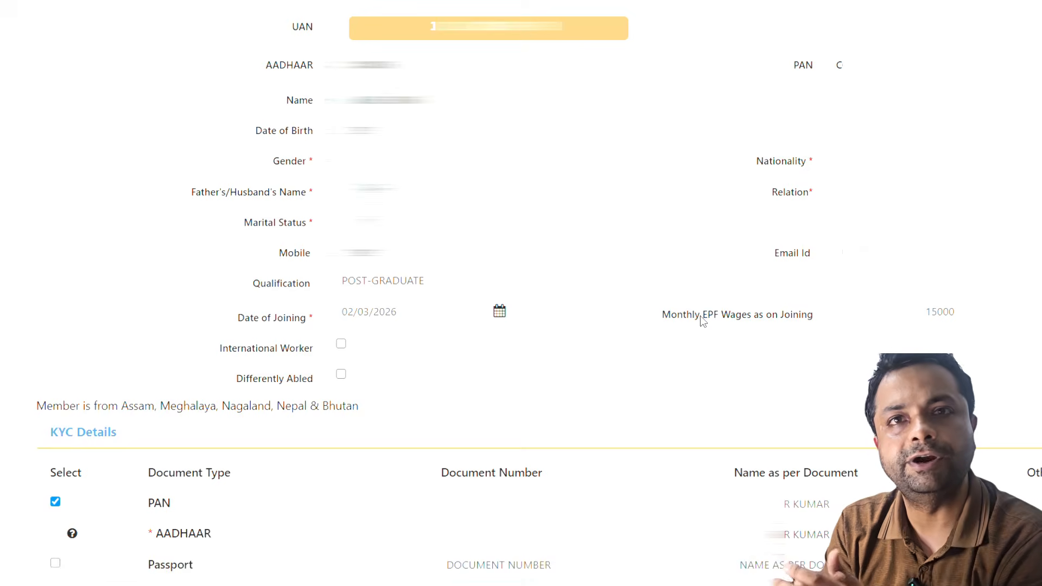
left_click_drag(701, 316, 752, 321)
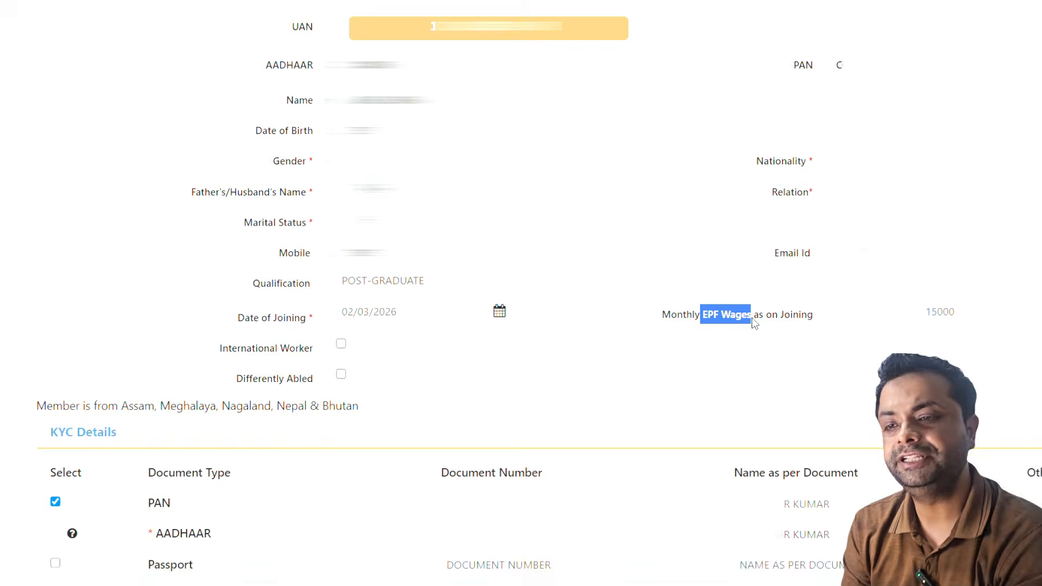
scroll(751, 317, "down", 6)
scroll(630, 413, "down", 3)
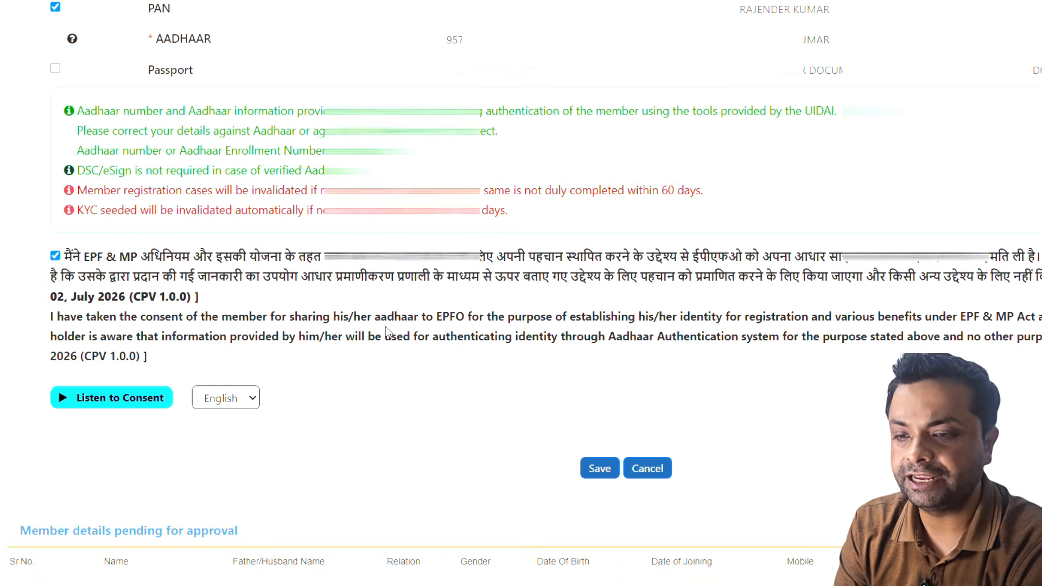
Save the new member's registration details and confirm the save prompt
scroll(385, 327, "up", 2)
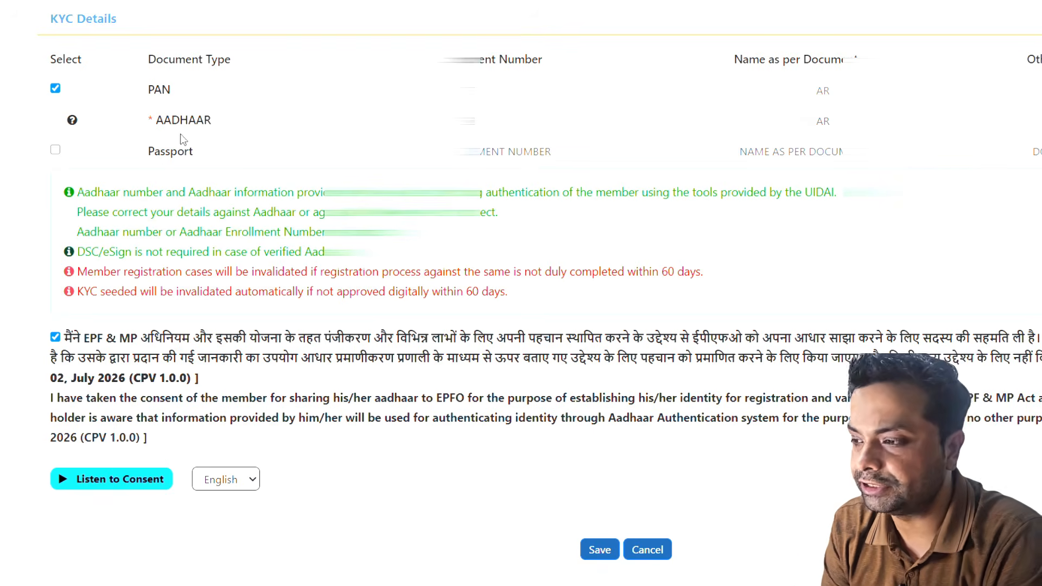
scroll(586, 462, "down", 2)
left_click(599, 468)
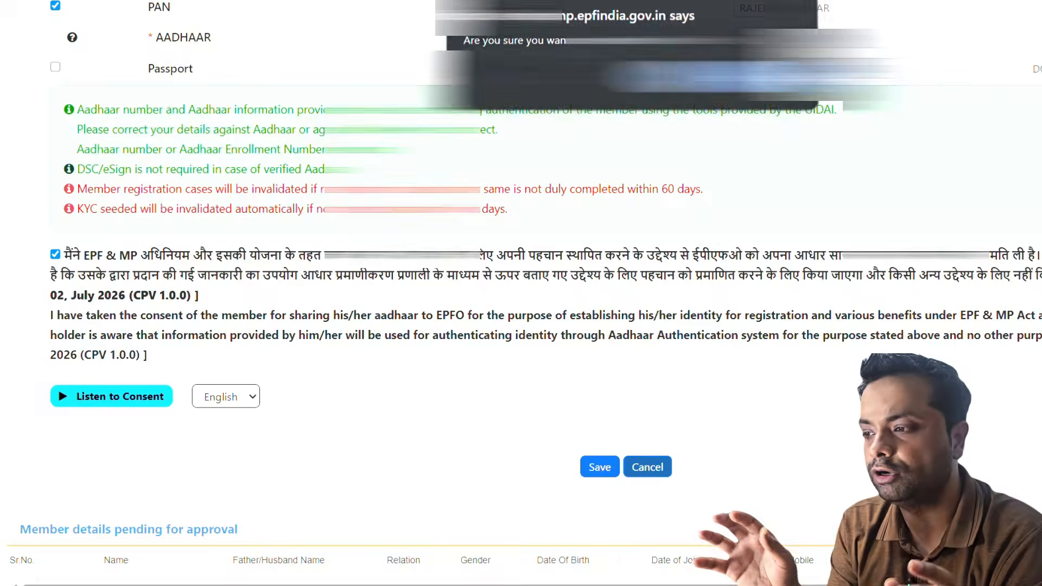
key("Return")
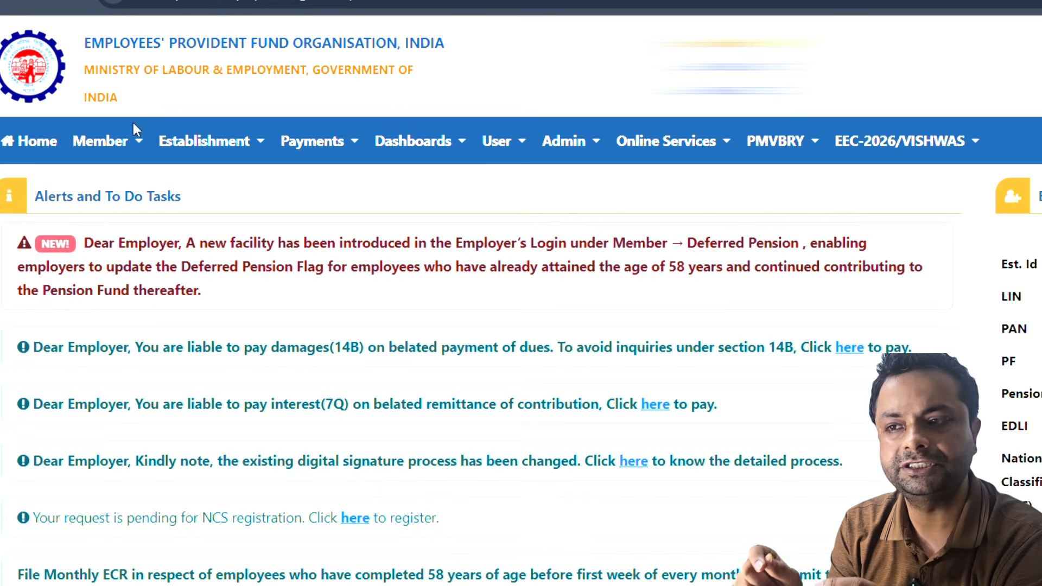
Go to Member > APPROVALS
left_click(114, 146)
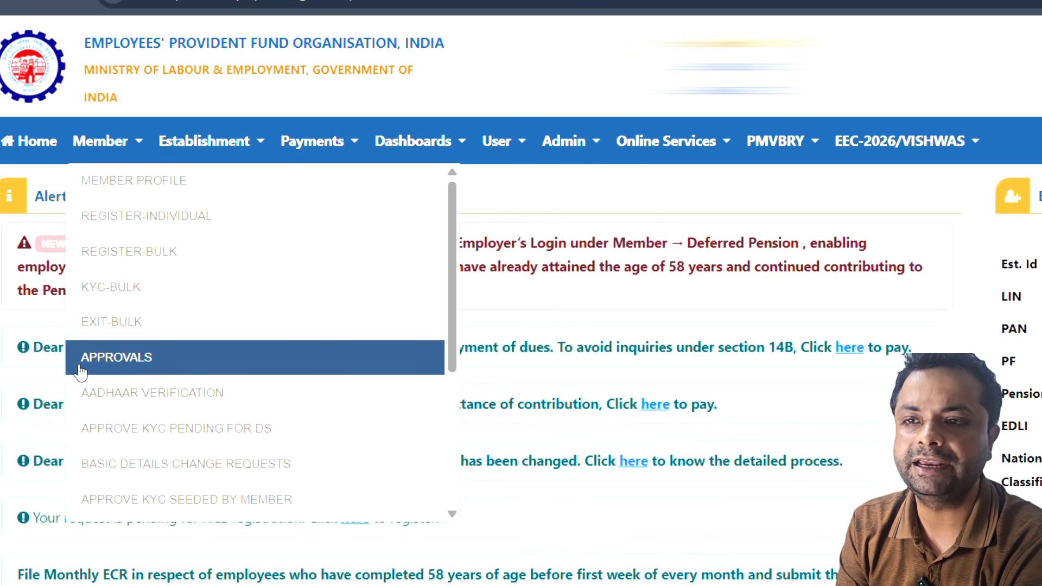
left_click(115, 362)
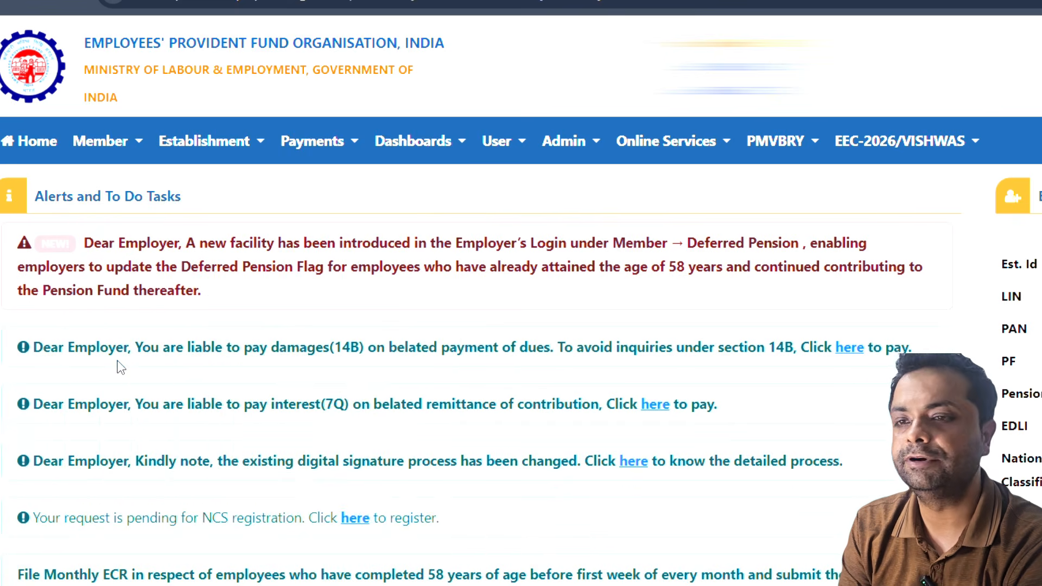